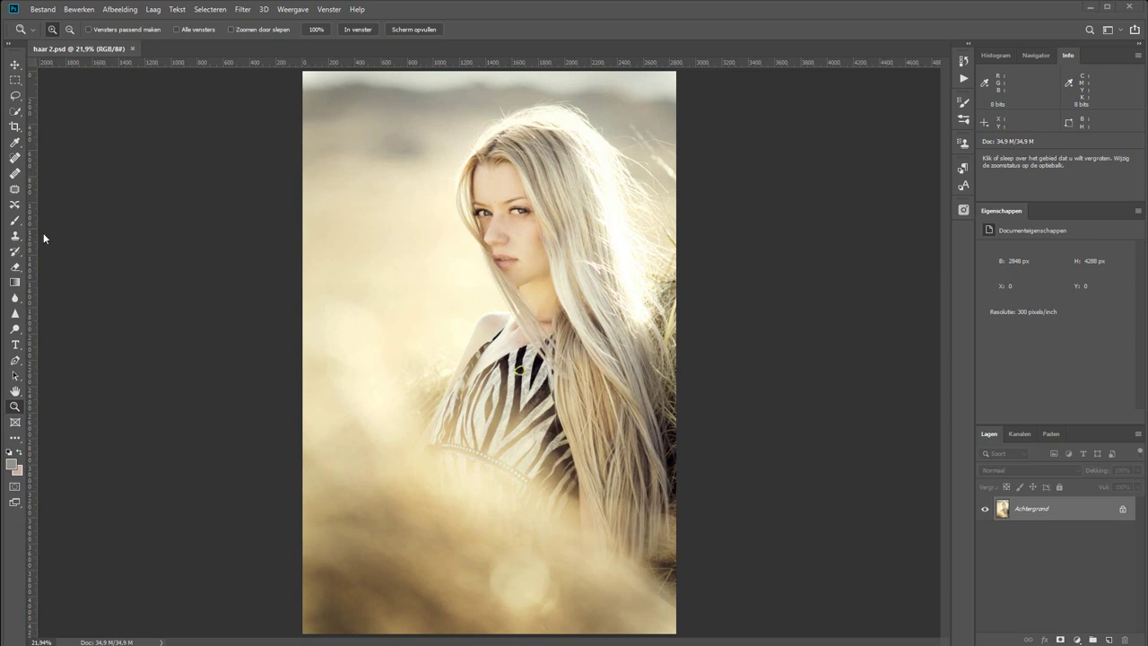
# - Inspect the loose hair at 100% and 50% zoom, centering the face and hair
pyautogui.click(317, 30)
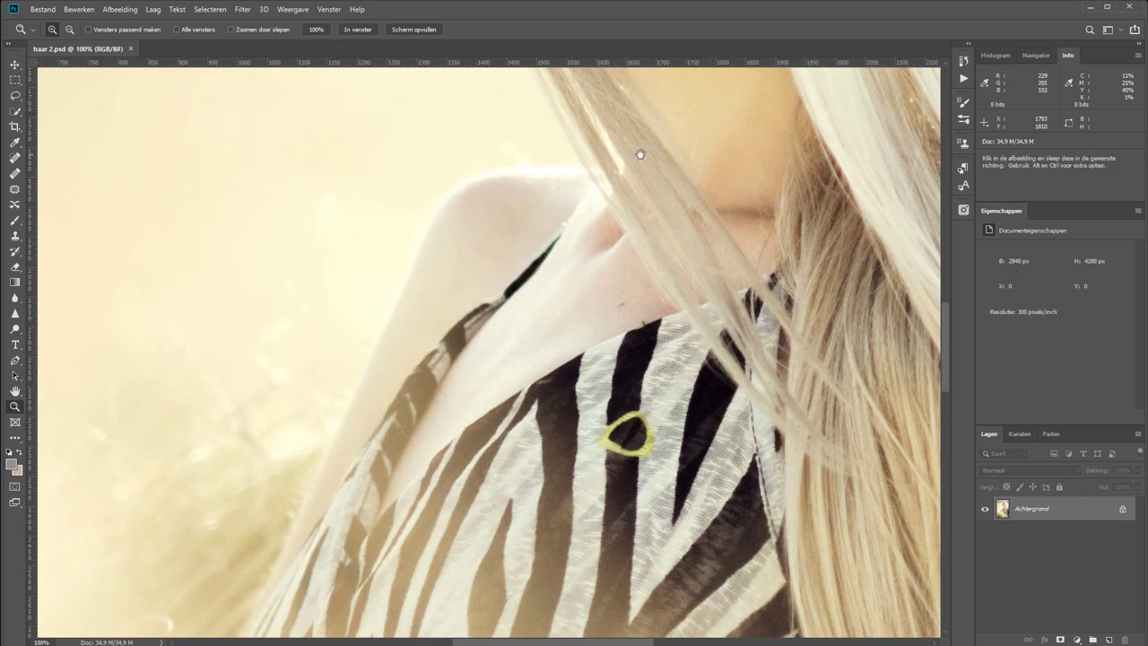
pyautogui.moveTo(640, 149)
pyautogui.mouseDown()
pyautogui.moveTo(543, 203)
pyautogui.moveTo(456, 430)
pyautogui.moveTo(481, 450)
pyautogui.mouseUp()
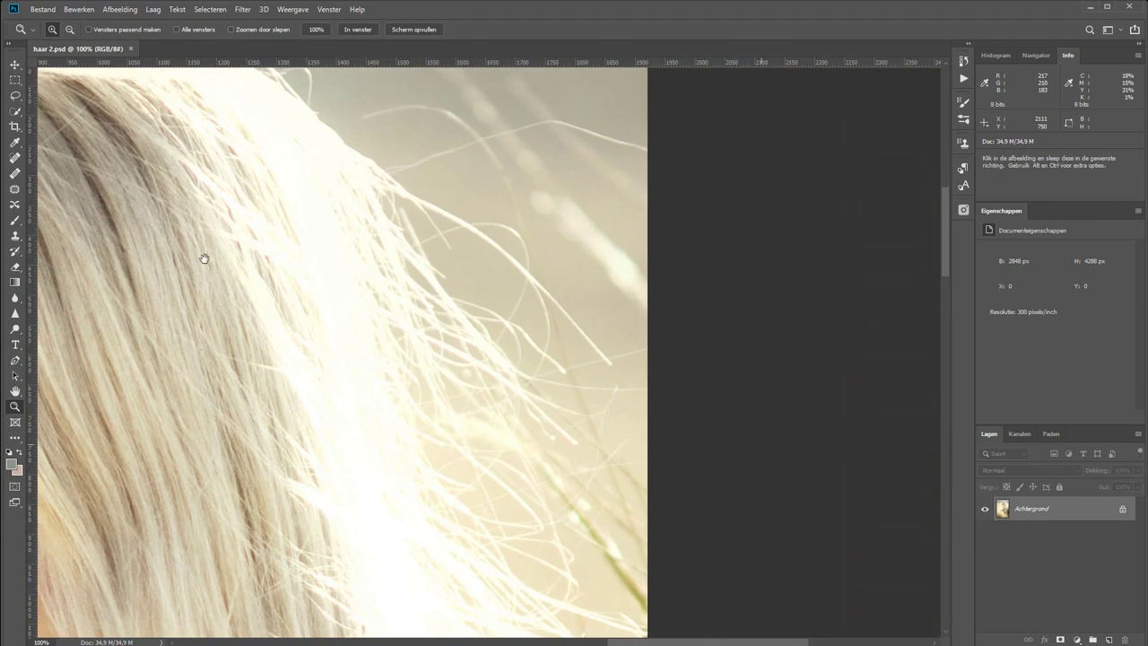
pyautogui.moveTo(744, 450)
pyautogui.mouseDown()
pyautogui.moveTo(380, 460)
pyautogui.moveTo(374, 343)
pyautogui.mouseUp()
pyautogui.keyDown('alt'); pyautogui.click(410, 412); pyautogui.keyUp('alt')
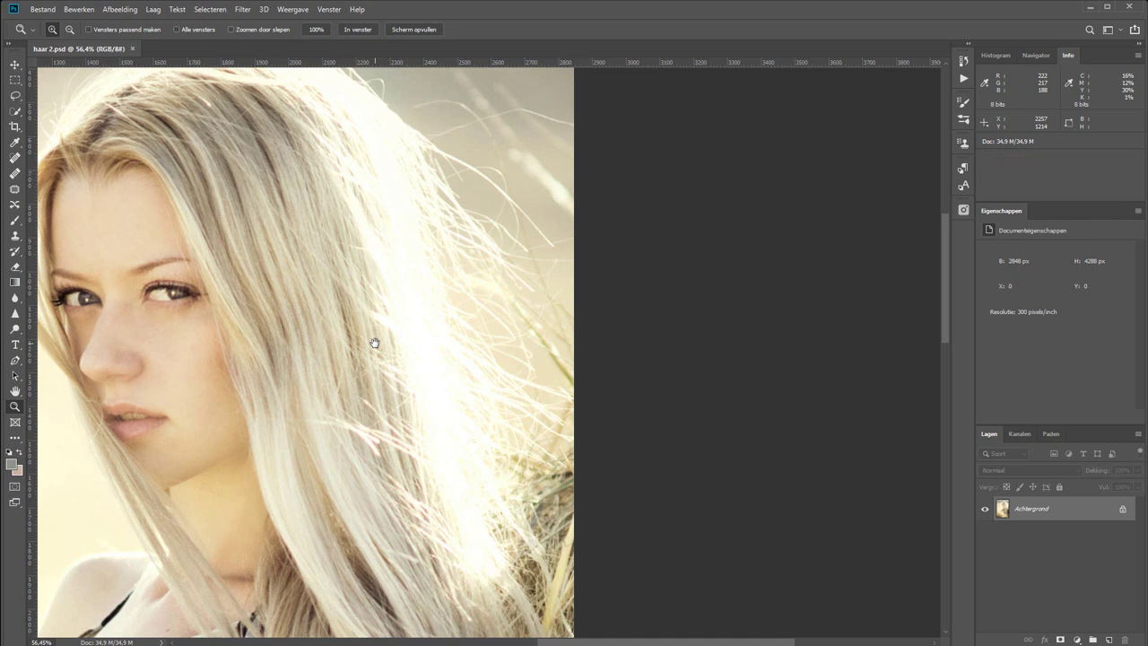
pyautogui.keyDown('alt'); pyautogui.click(375, 341); pyautogui.keyUp('alt')
pyautogui.press('space')
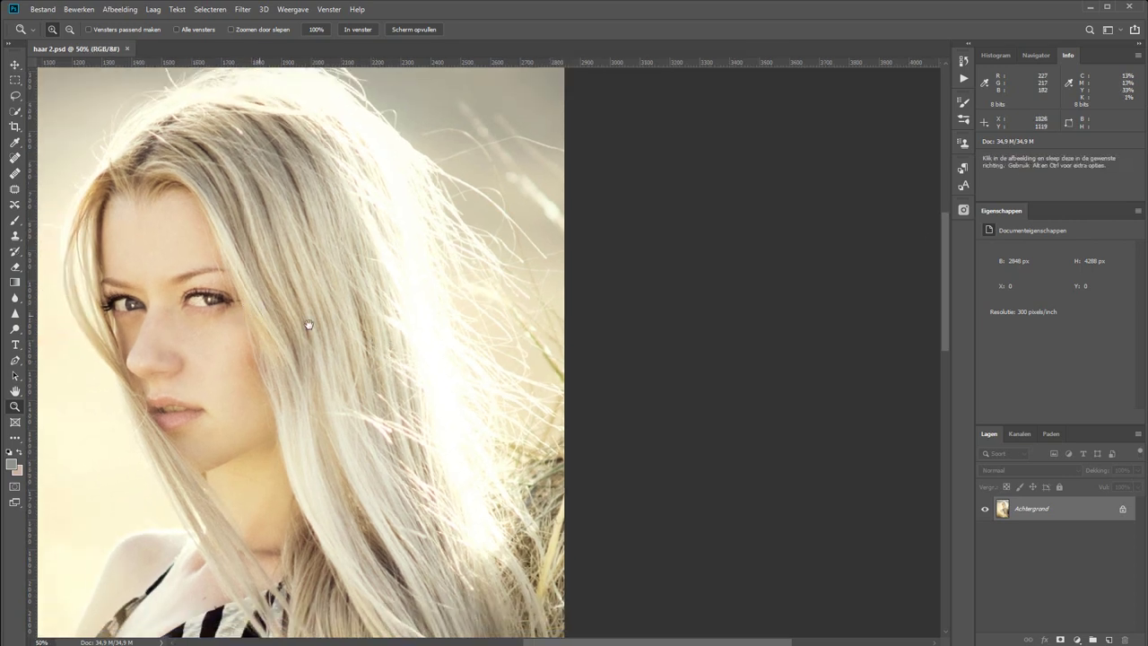
pyautogui.moveTo(307, 326); pyautogui.dragTo(580, 302)
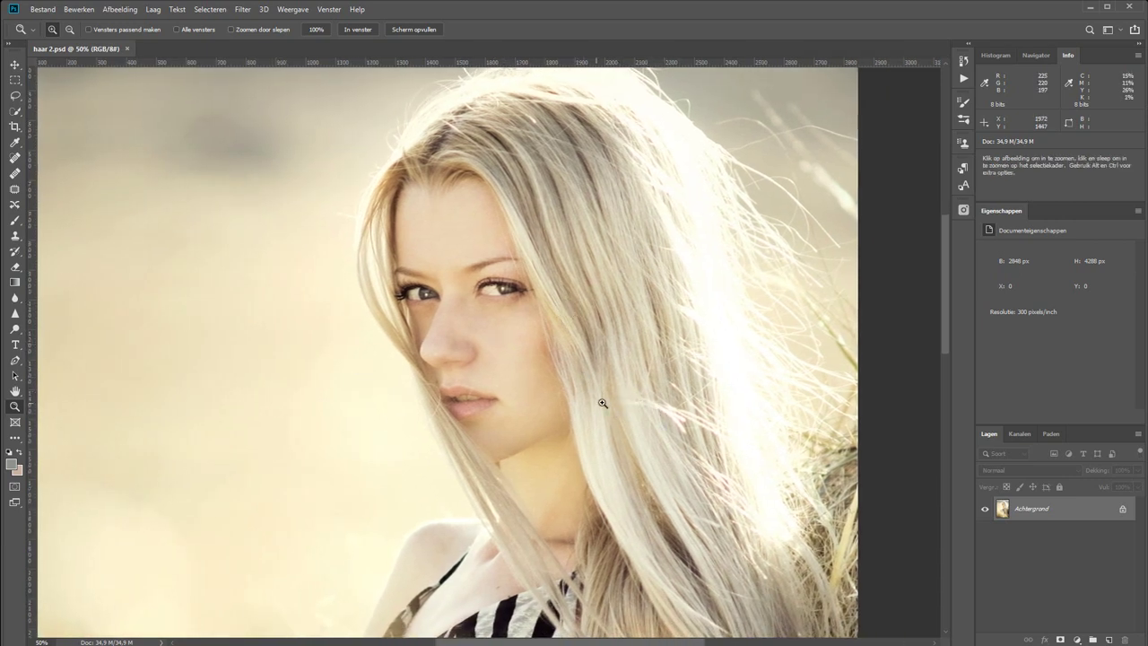
pyautogui.press('space')
pyautogui.moveTo(589, 397); pyautogui.dragTo(327, 294)
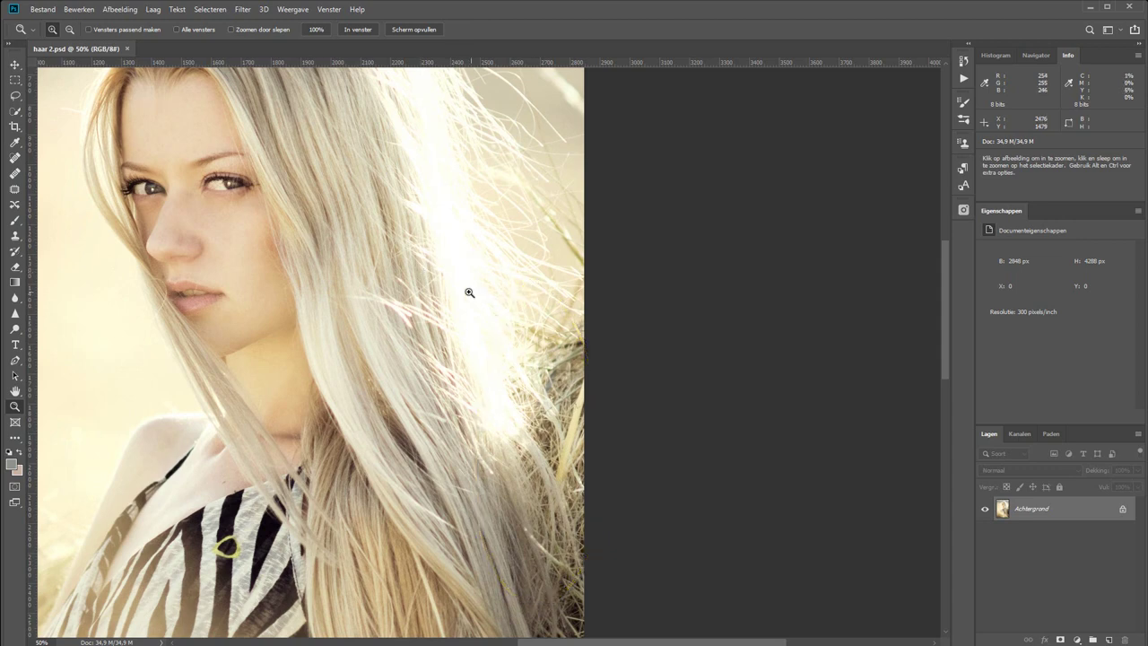
# - Look over the upper and denser hair strands, then marquee-zoom onto the woman's head
pyautogui.moveTo(547, 359); pyautogui.dragTo(575, 498)
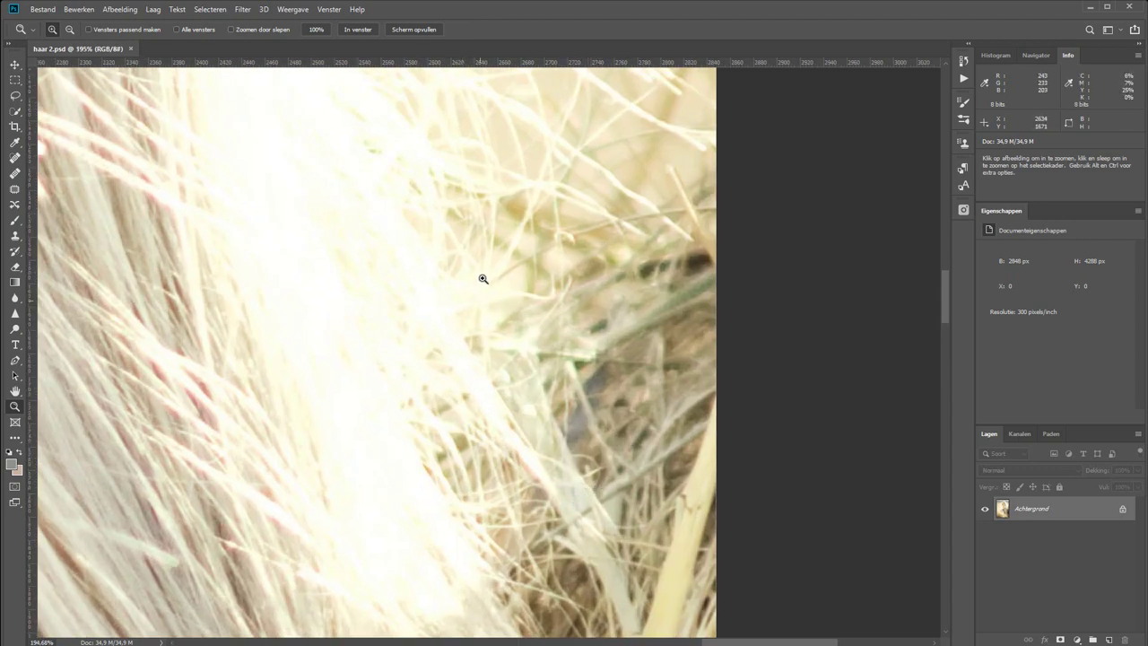
pyautogui.keyDown('alt'); pyautogui.click(404, 224); pyautogui.keyUp('alt')
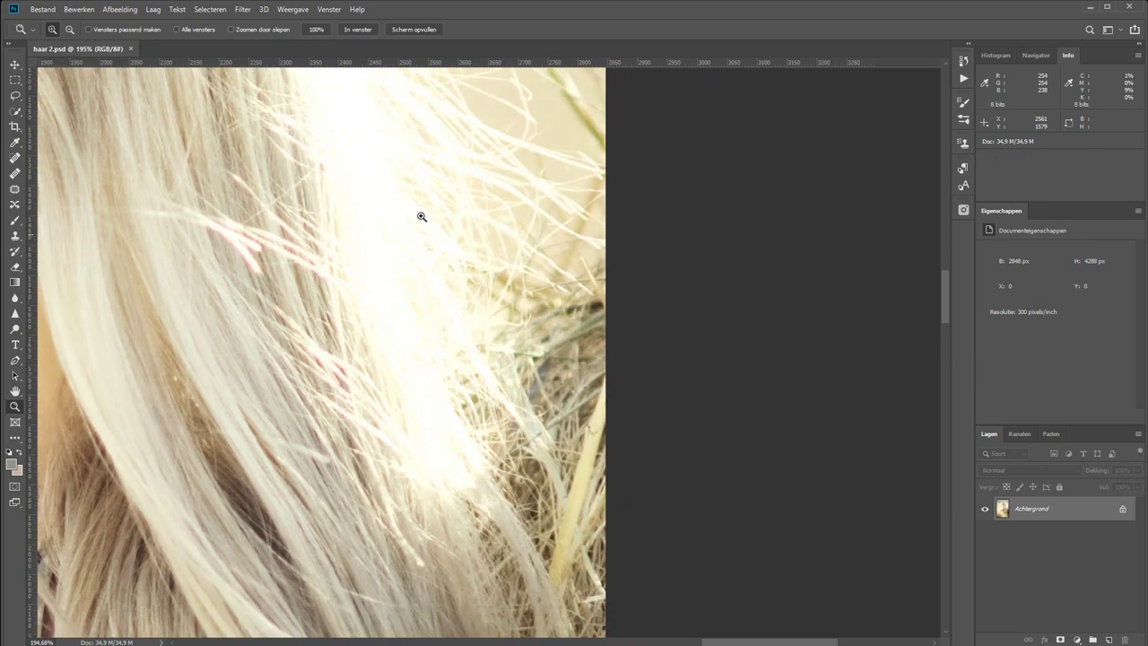
pyautogui.moveTo(418, 216); pyautogui.dragTo(385, 607)
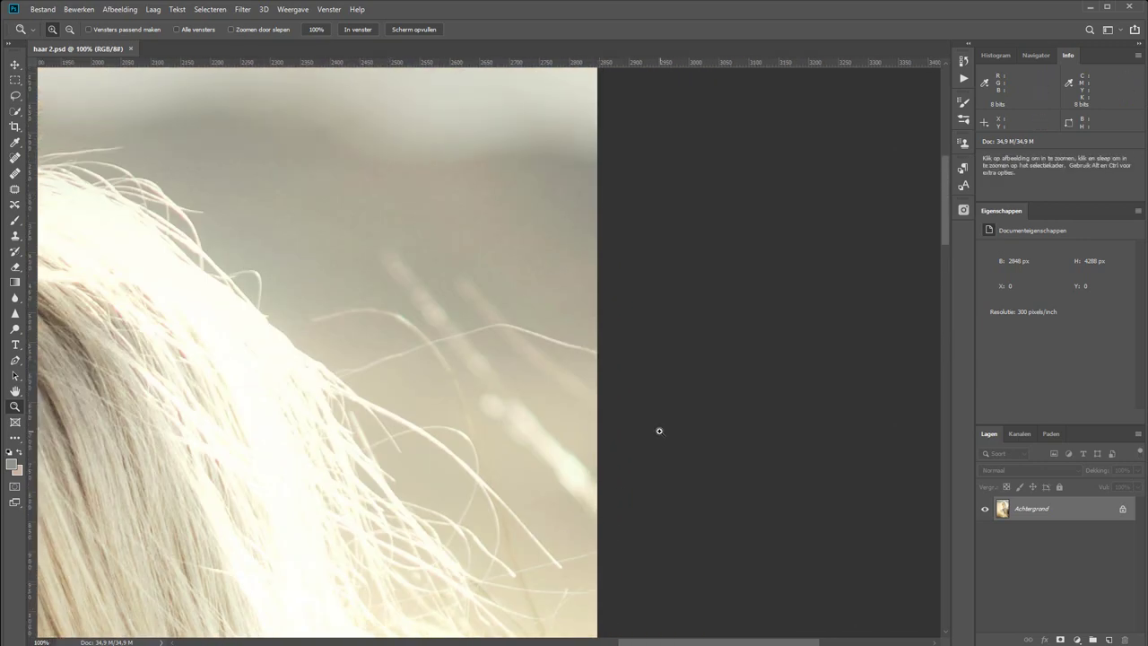
pyautogui.moveTo(210, 477); pyautogui.dragTo(224, 108)
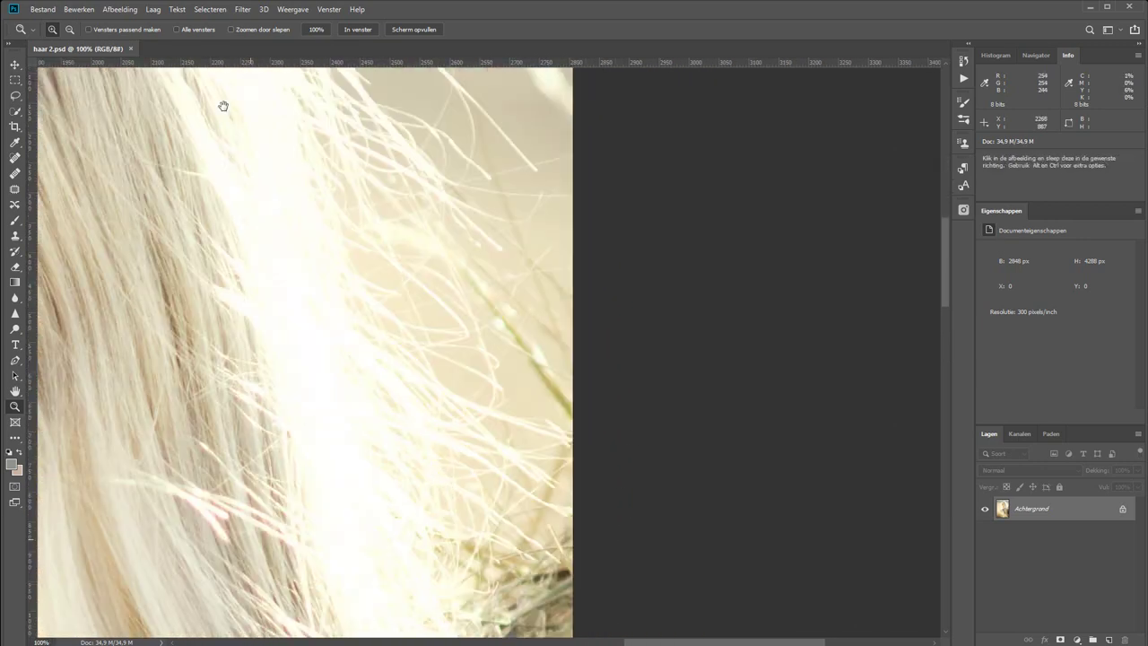
pyautogui.moveTo(207, 405); pyautogui.dragTo(241, 273)
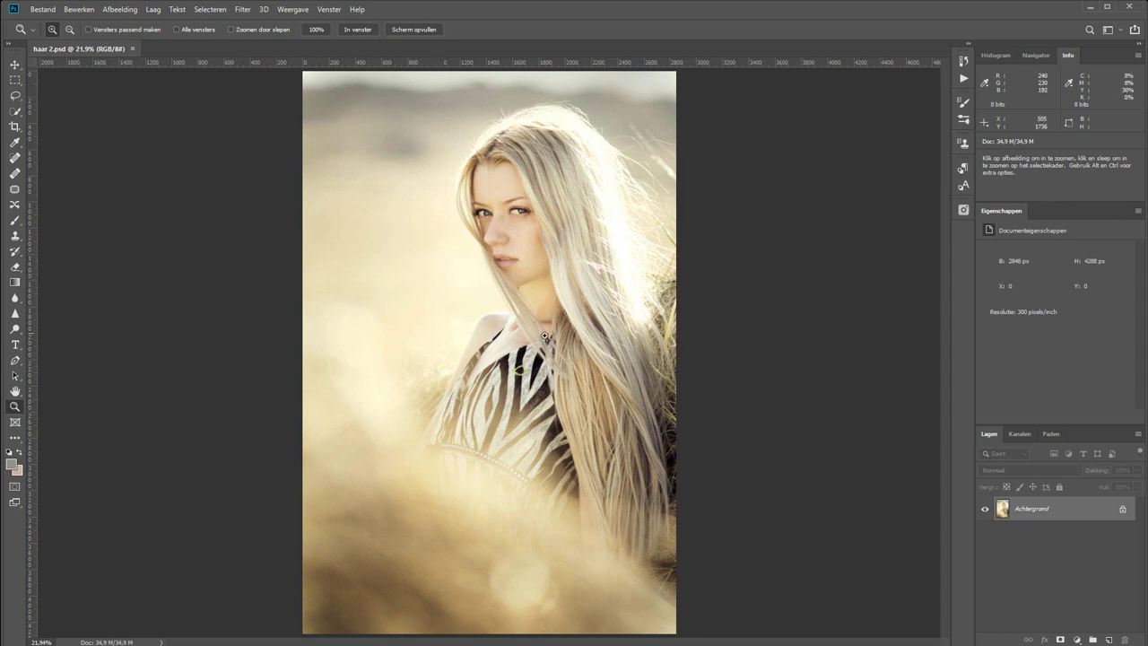
pyautogui.moveTo(373, 258); pyautogui.dragTo(679, 78)
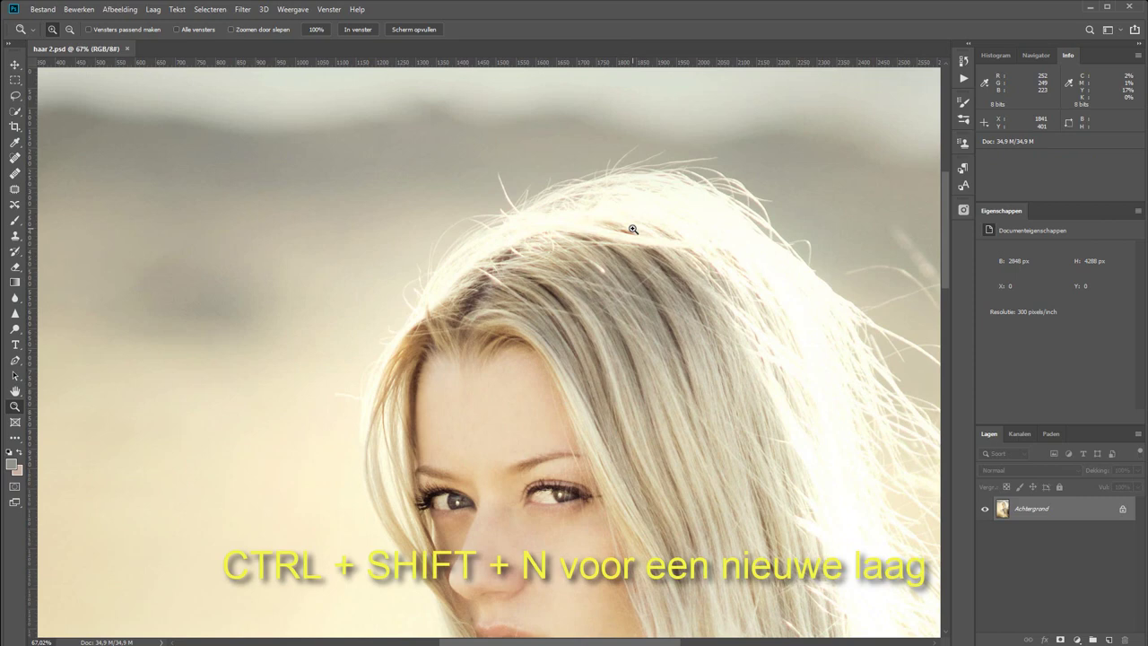
# - Add a new empty layer named 'haren' with Ctrl+Shift+N
pyautogui.hotkey('ctrl', 'shift', 'n')
pyautogui.write('haren')
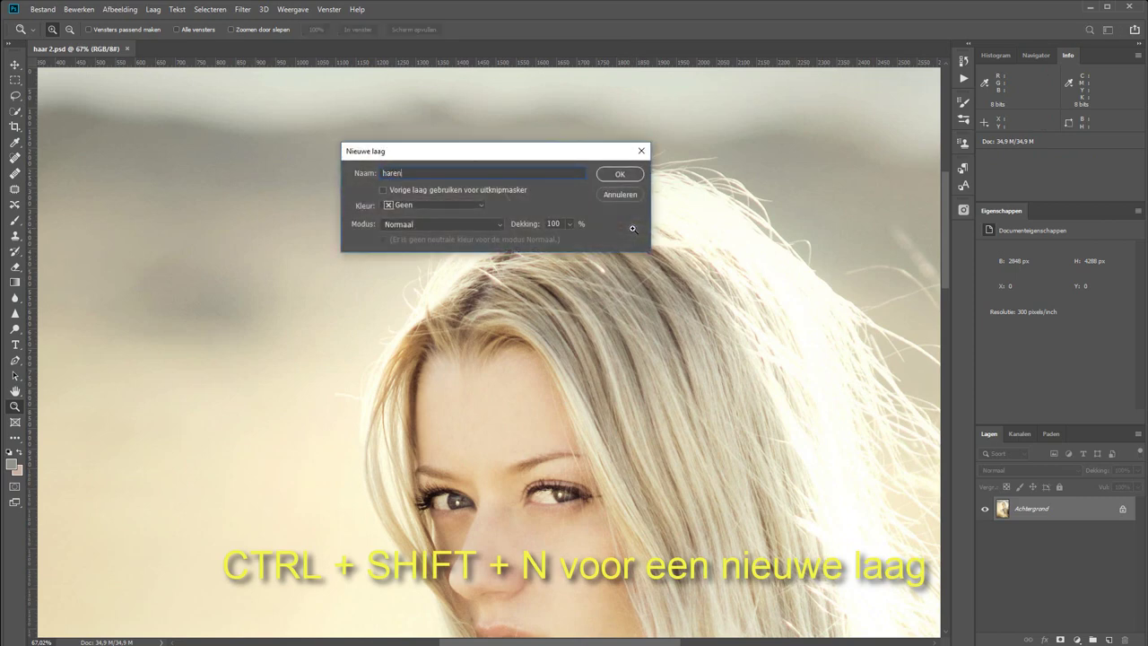
pyautogui.press('Return')
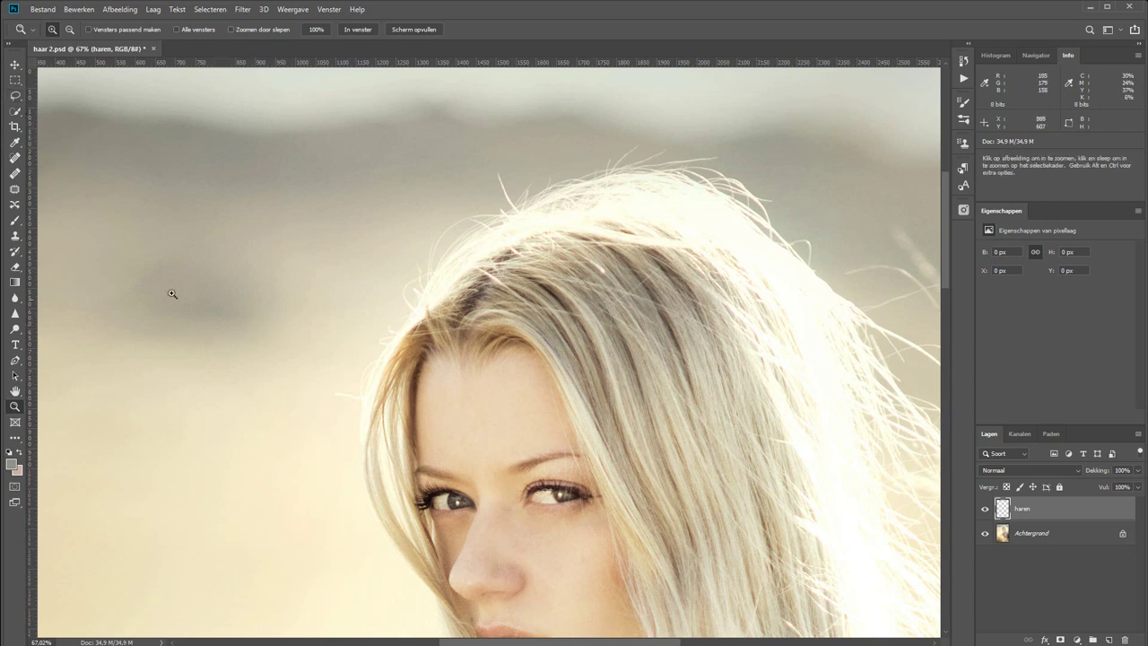
# - Zoom in on the stray hair beside the forehead and undo a trial grey brush stroke
pyautogui.press('b')
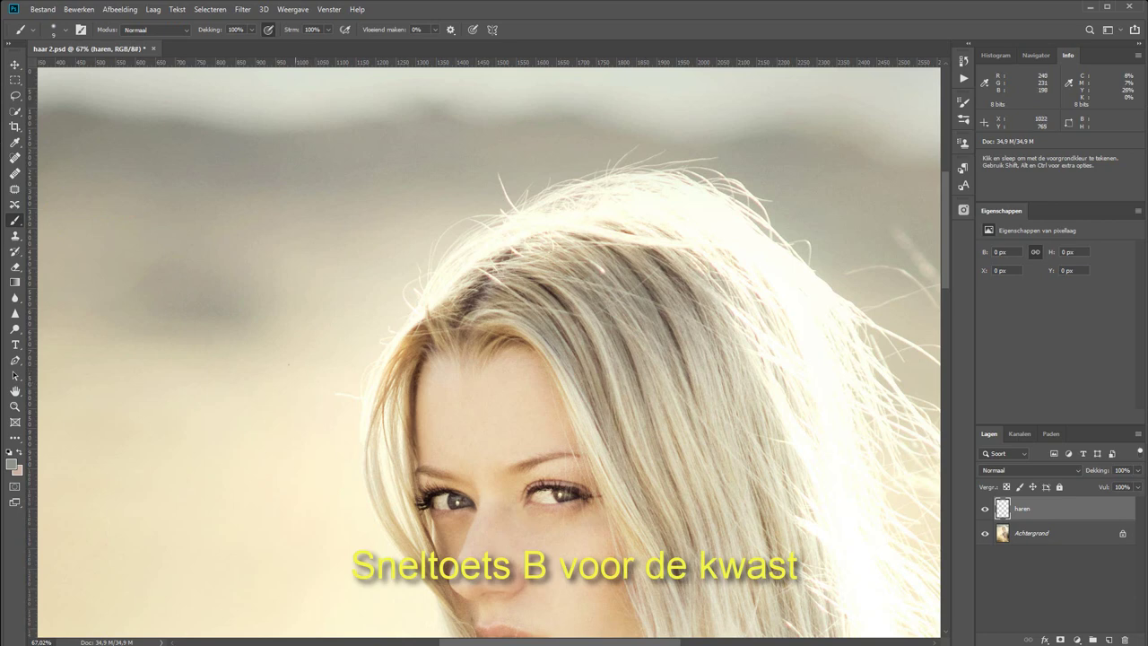
pyautogui.press('z')
pyautogui.moveTo(281, 354); pyautogui.dragTo(448, 457)
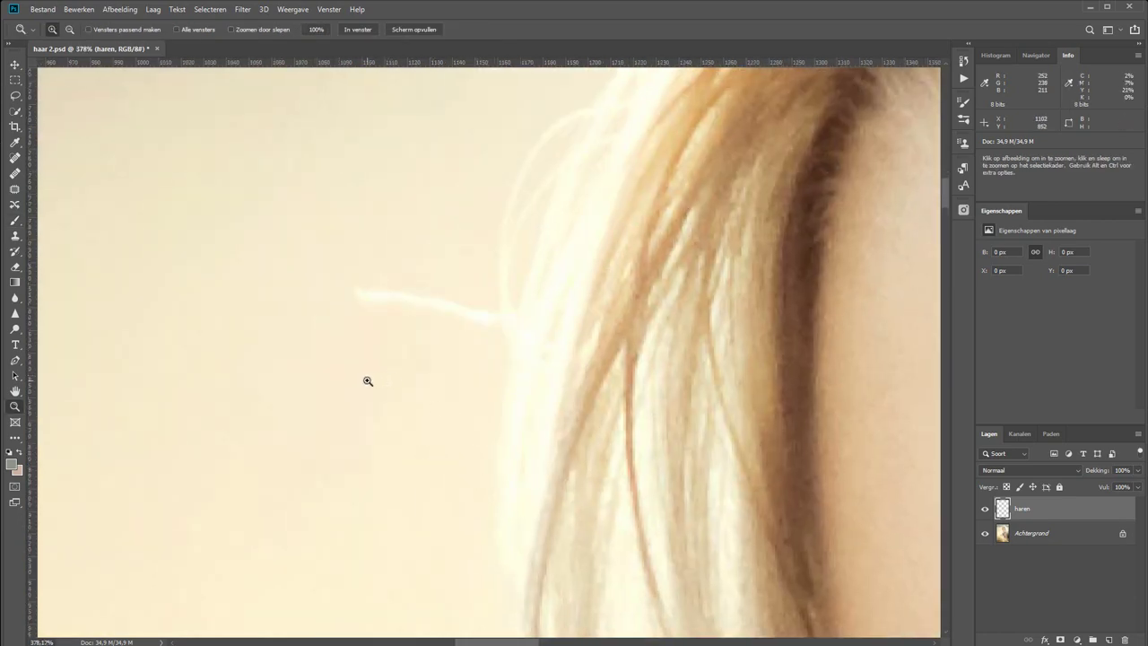
pyautogui.press('b')
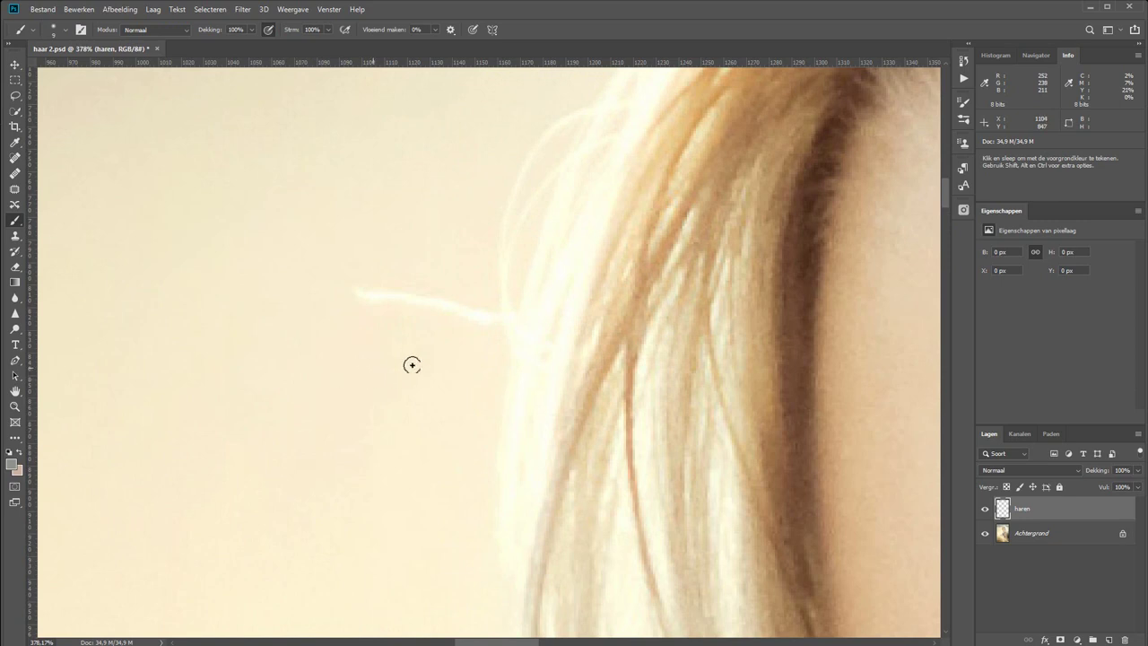
pyautogui.moveTo(494, 318); pyautogui.dragTo(356, 292)
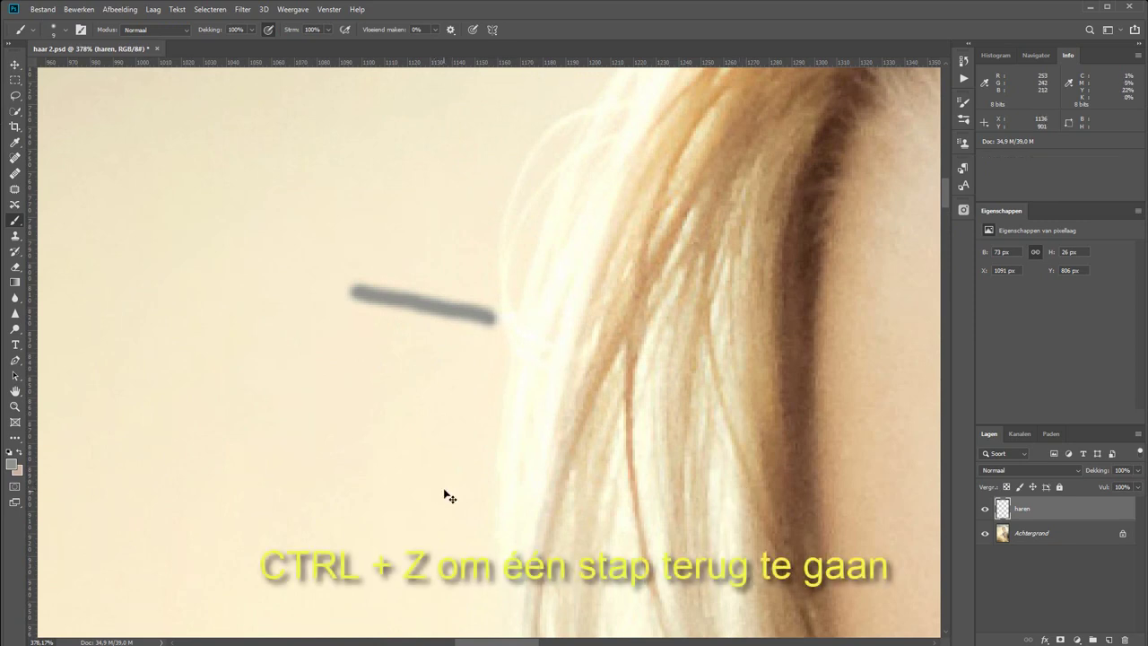
pyautogui.hotkey('ctrl', 'z')
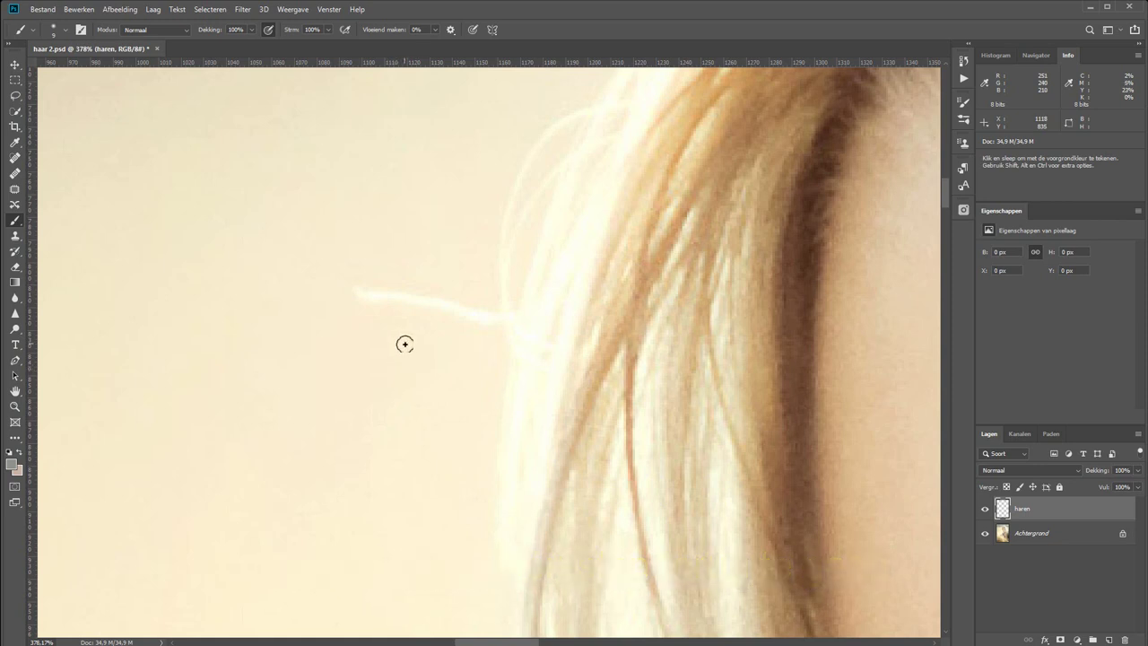
# - Sample the cream background and paint out the strand and faint wisps, enlarging the brush to 15
pyautogui.press('alt')
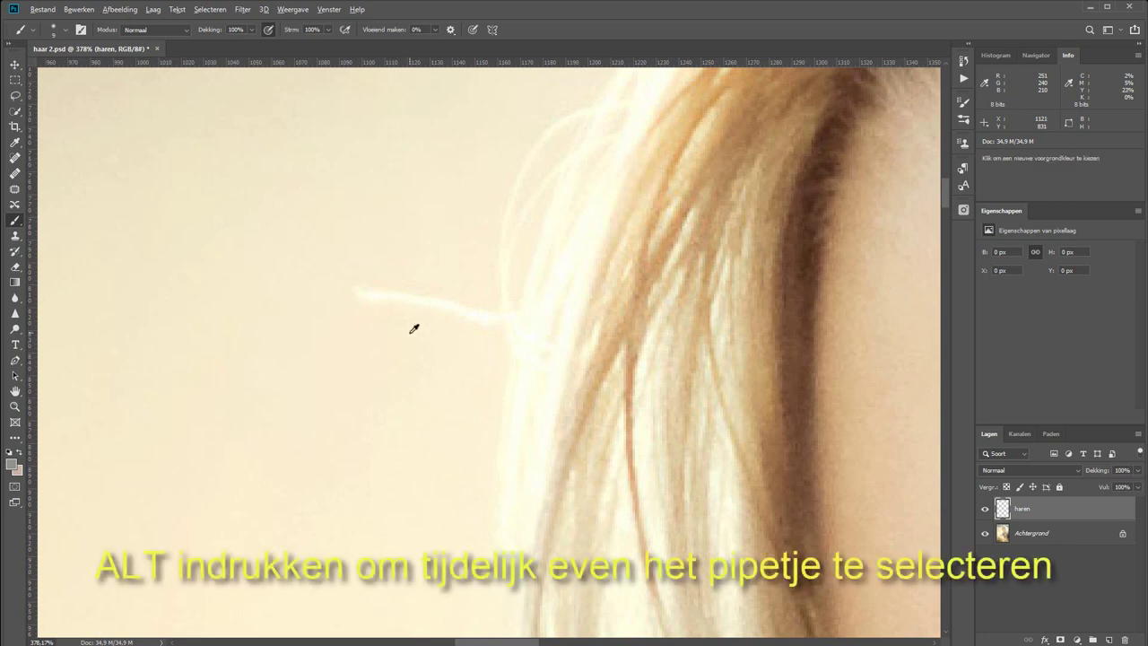
pyautogui.keyDown('alt'); pyautogui.click(413, 337); pyautogui.keyUp('alt')
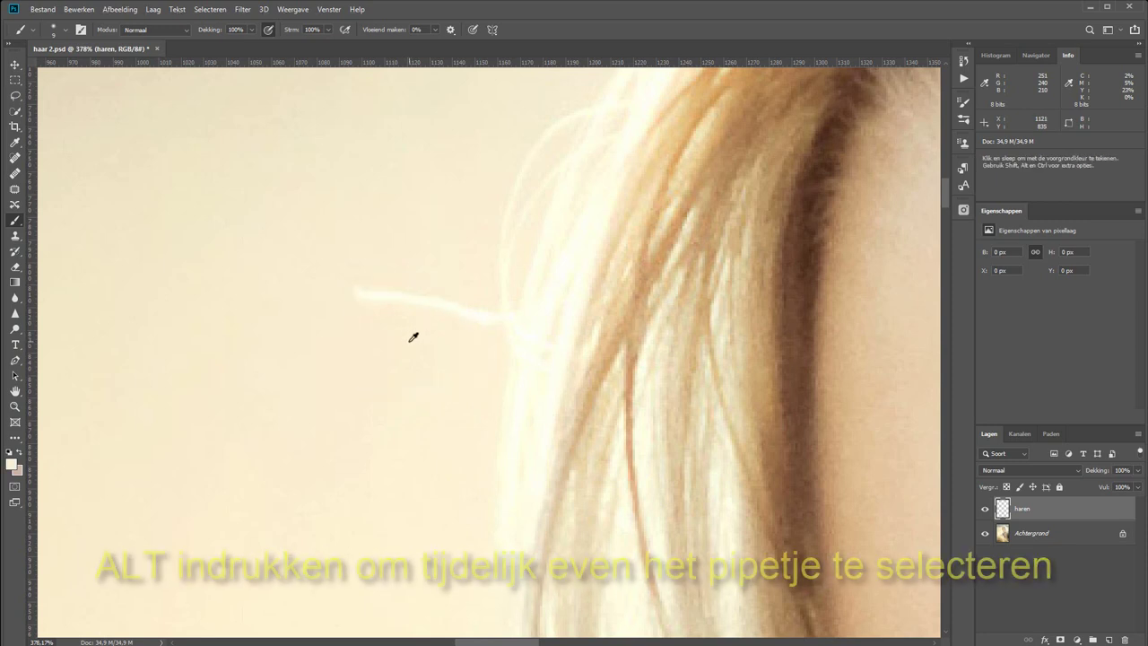
pyautogui.moveTo(466, 313); pyautogui.dragTo(353, 292)
pyautogui.moveTo(473, 315); pyautogui.dragTo(489, 316)
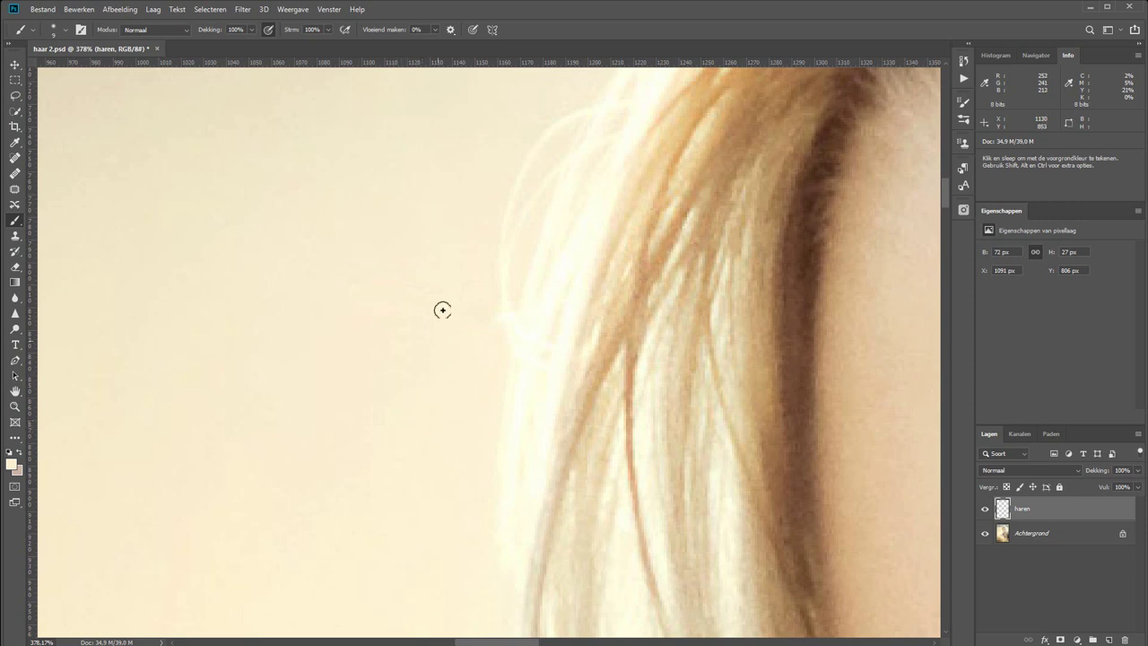
pyautogui.press(']')
pyautogui.press(']')
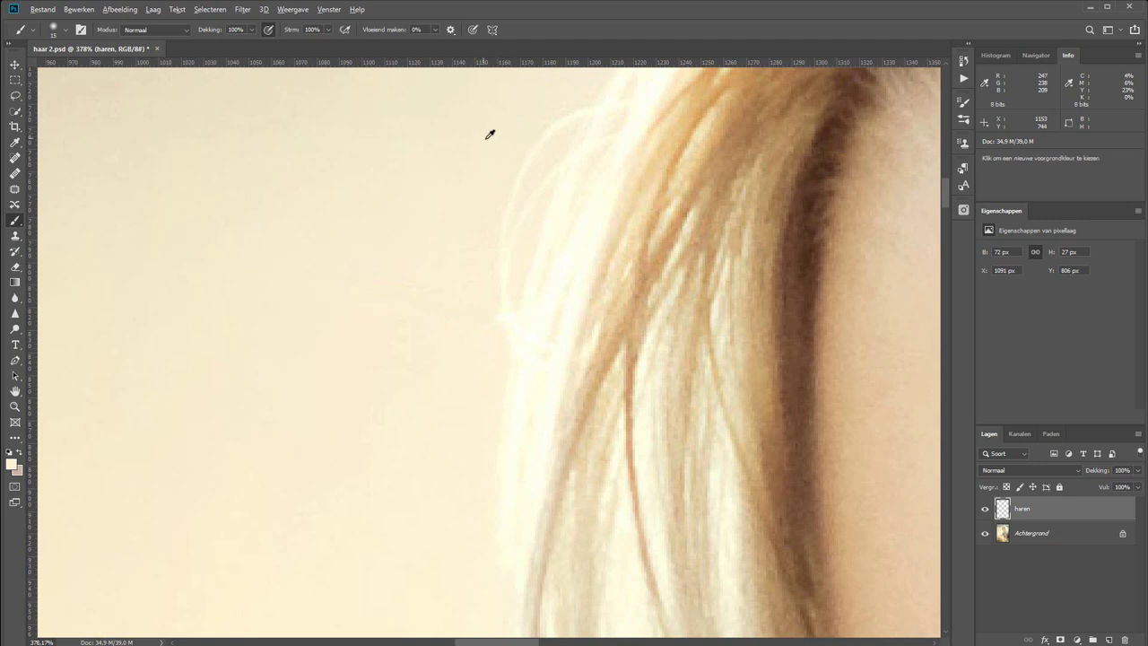
pyautogui.keyDown('alt'); pyautogui.click(490, 140); pyautogui.keyUp('alt')
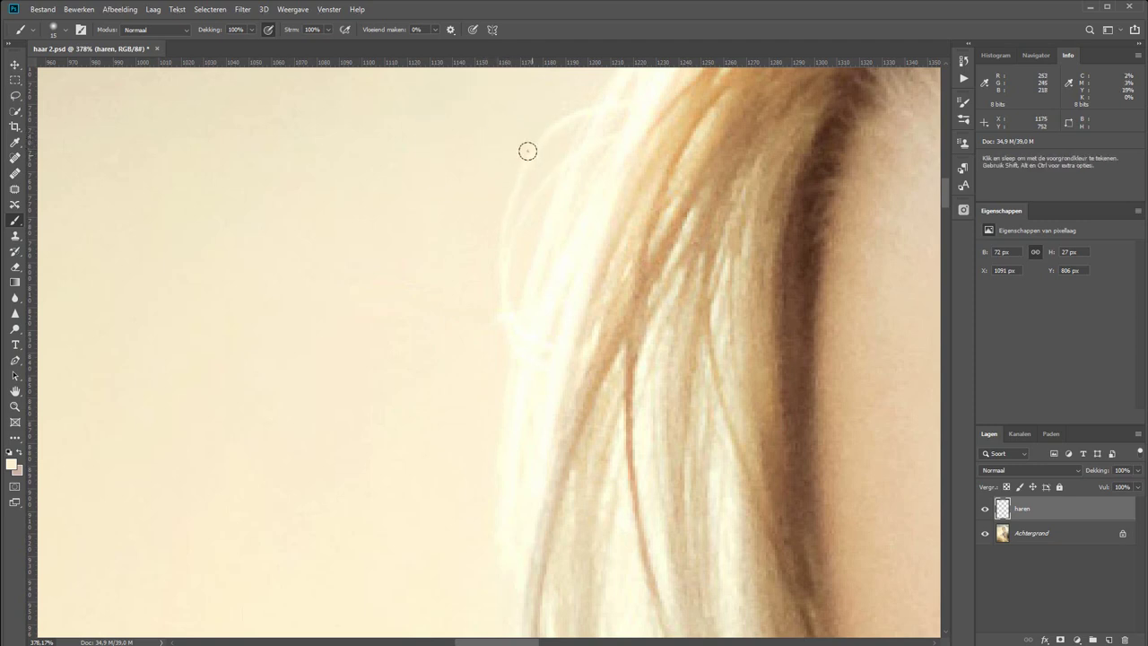
pyautogui.moveTo(528, 151)
pyautogui.mouseDown()
pyautogui.moveTo(492, 326)
pyautogui.moveTo(508, 225)
pyautogui.moveTo(569, 103)
pyautogui.mouseUp()
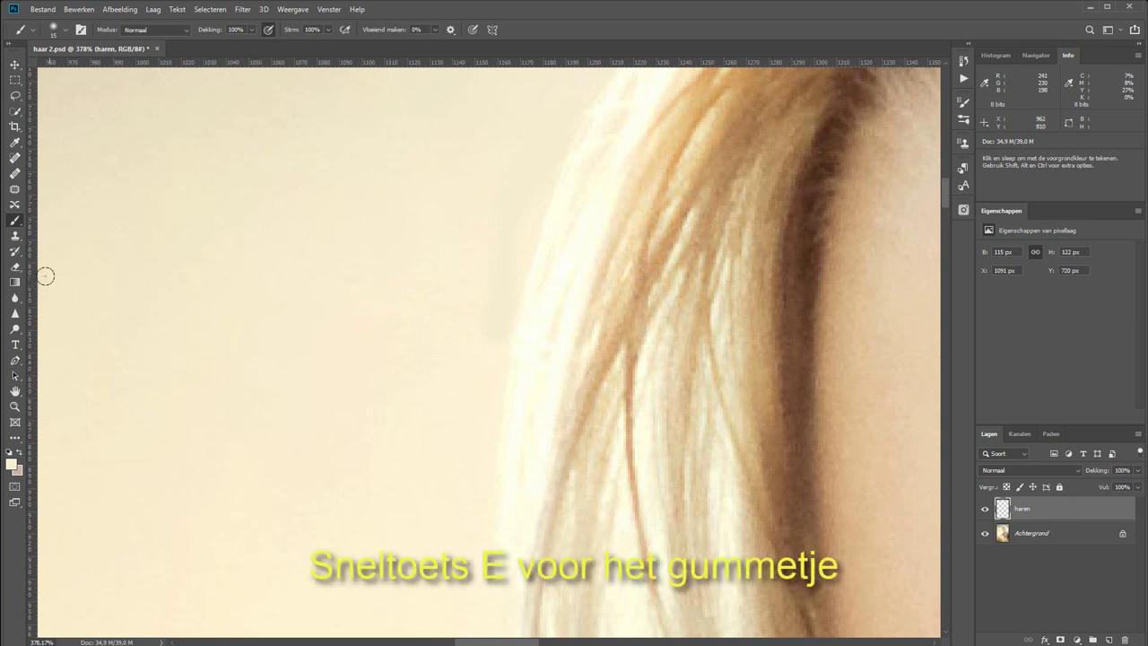
# - Erase the old cover at the strand's left end and repaint the strand in background colour
pyautogui.press('e')
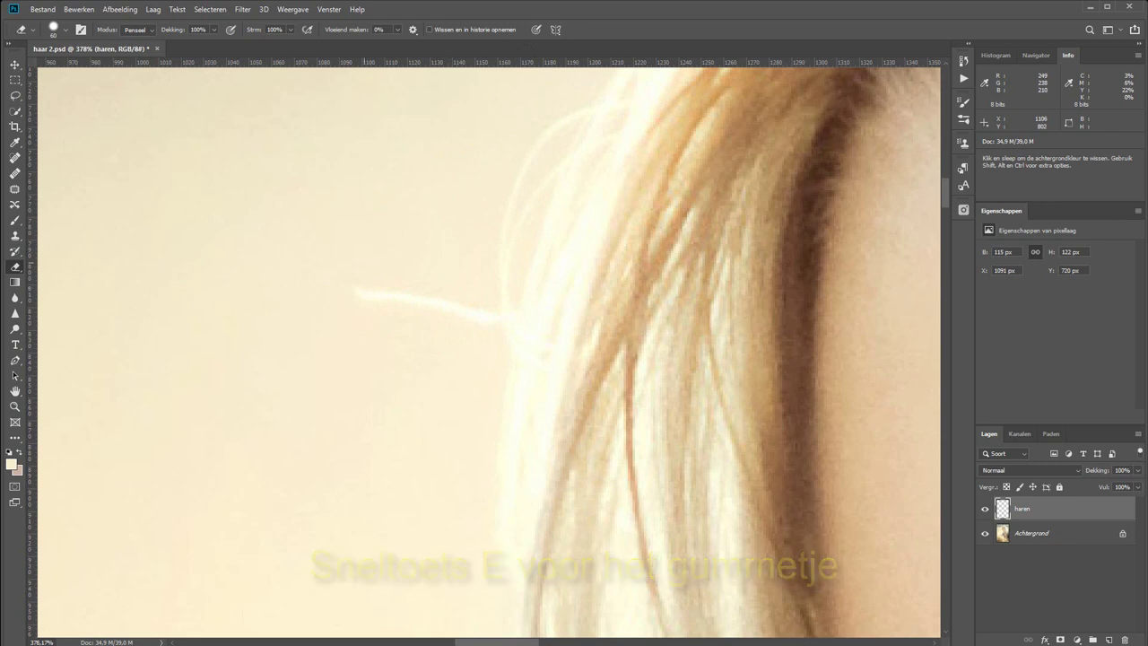
pyautogui.moveTo(363, 309); pyautogui.dragTo(415, 330)
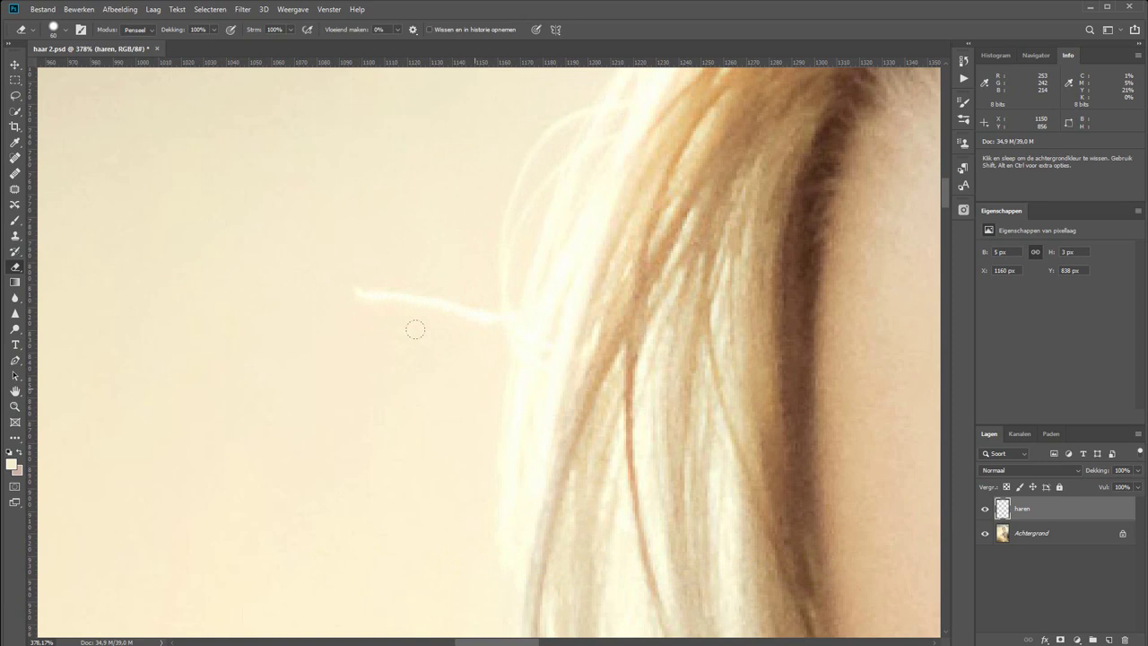
pyautogui.press('b')
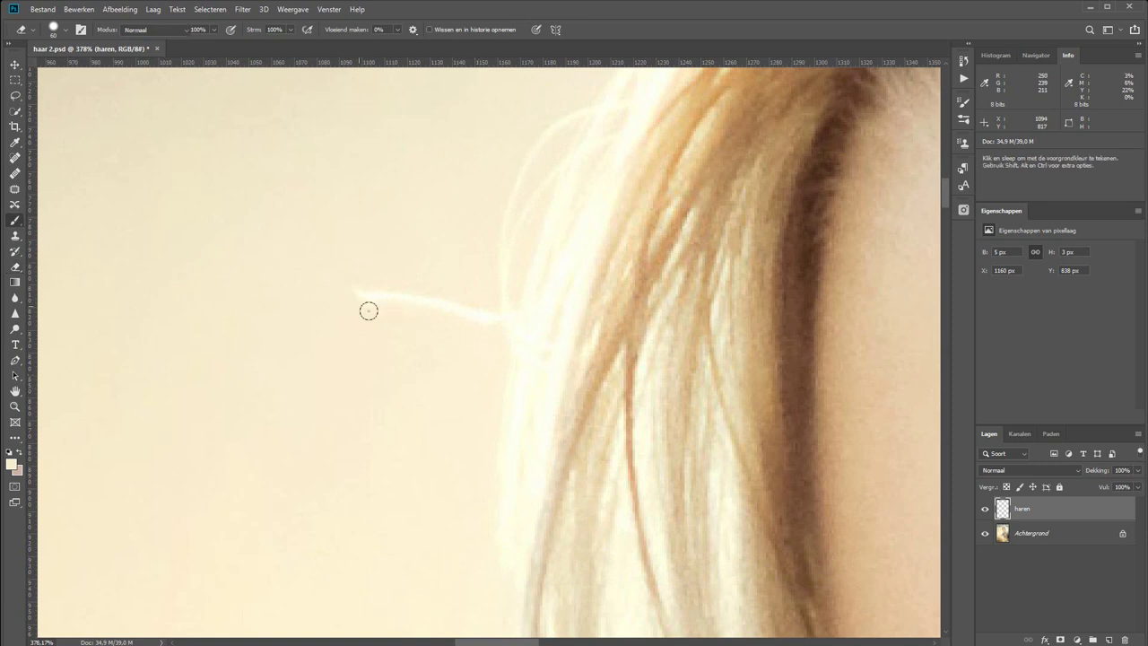
pyautogui.moveTo(359, 292); pyautogui.dragTo(478, 315)
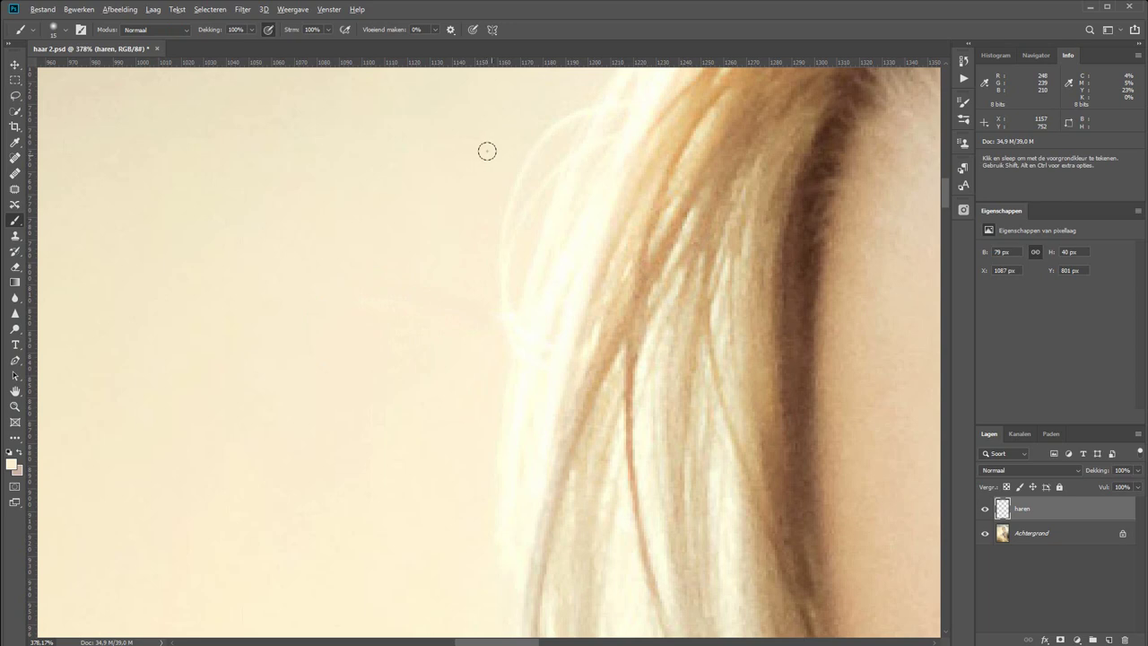
# - Paint out faint edge strands, resample the background colour, and pan up to the crown
pyautogui.press('alt')
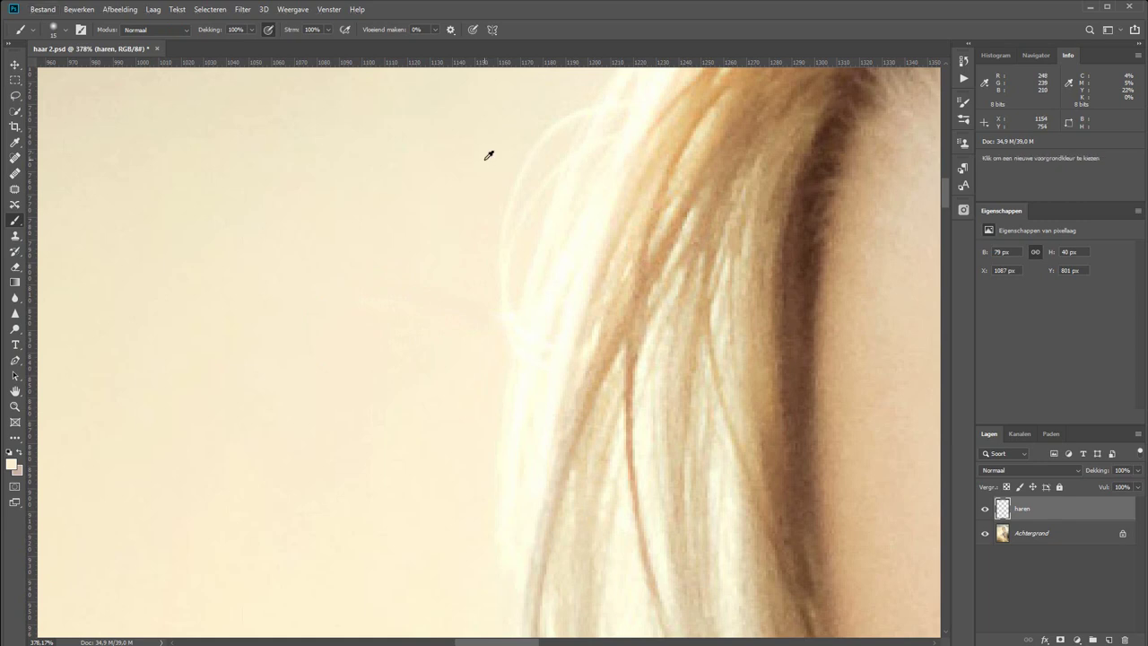
pyautogui.moveTo(514, 167); pyautogui.dragTo(581, 94)
pyautogui.press('alt')
pyautogui.press('alt')
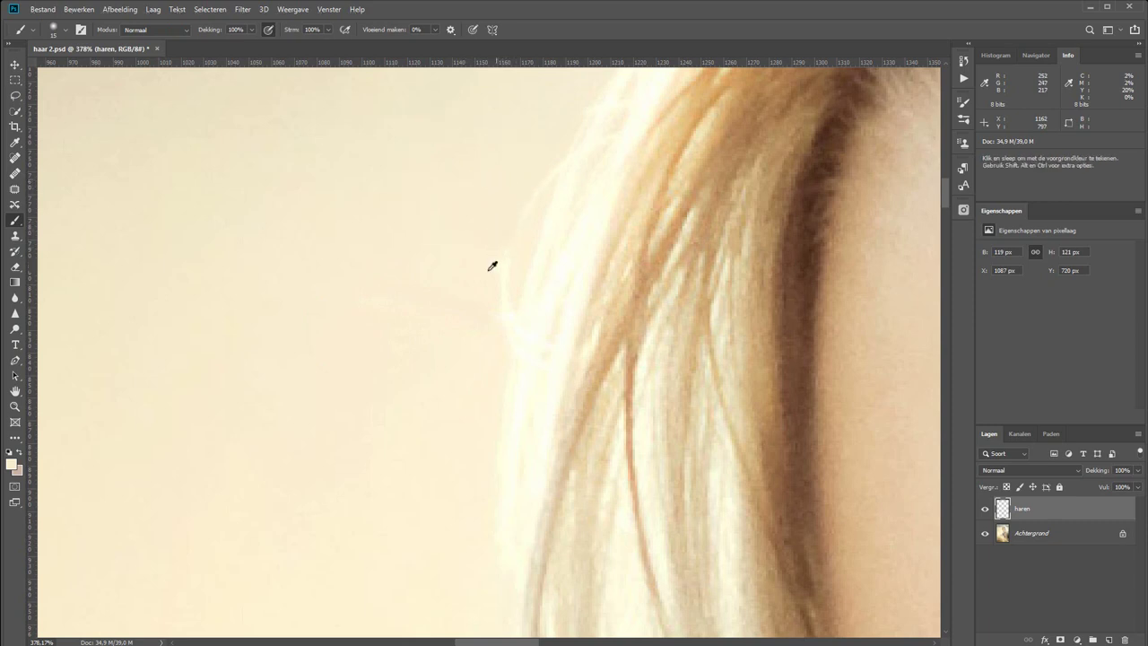
pyautogui.keyDown('alt'); pyautogui.click(463, 257); pyautogui.keyUp('alt')
pyautogui.moveTo(600, 134)
pyautogui.mouseDown()
pyautogui.moveTo(439, 410)
pyautogui.moveTo(405, 322)
pyautogui.moveTo(374, 297)
pyautogui.moveTo(361, 326)
pyautogui.mouseUp()
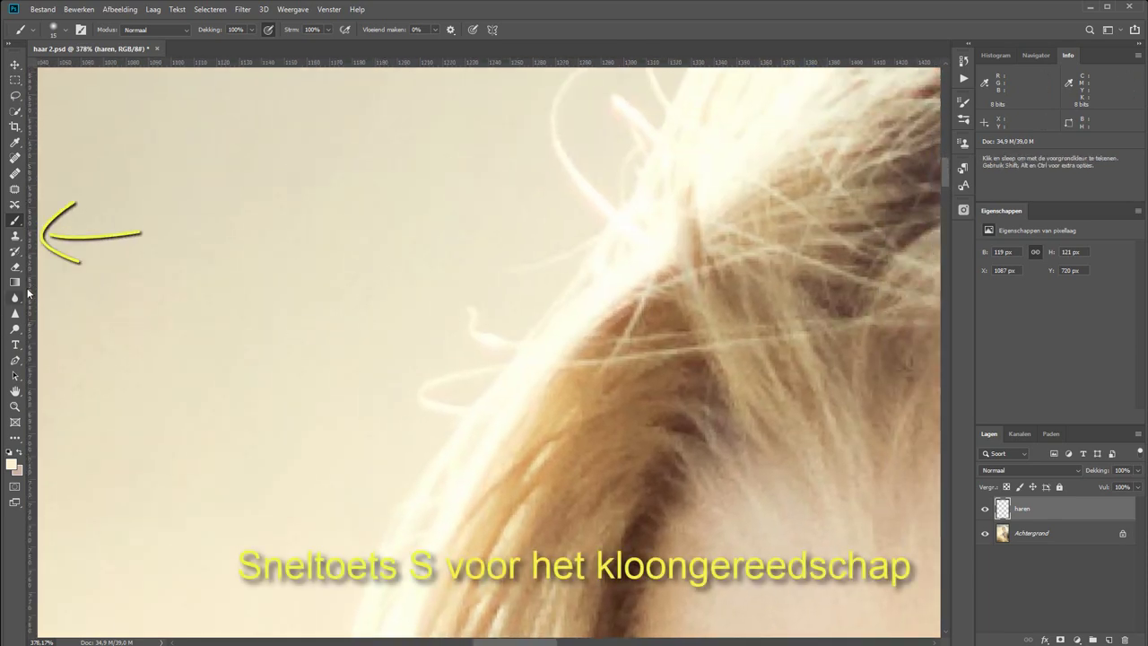
# - Clone clean background over the stray strand and faint edge strands with the Clone Stamp
pyautogui.press('s')
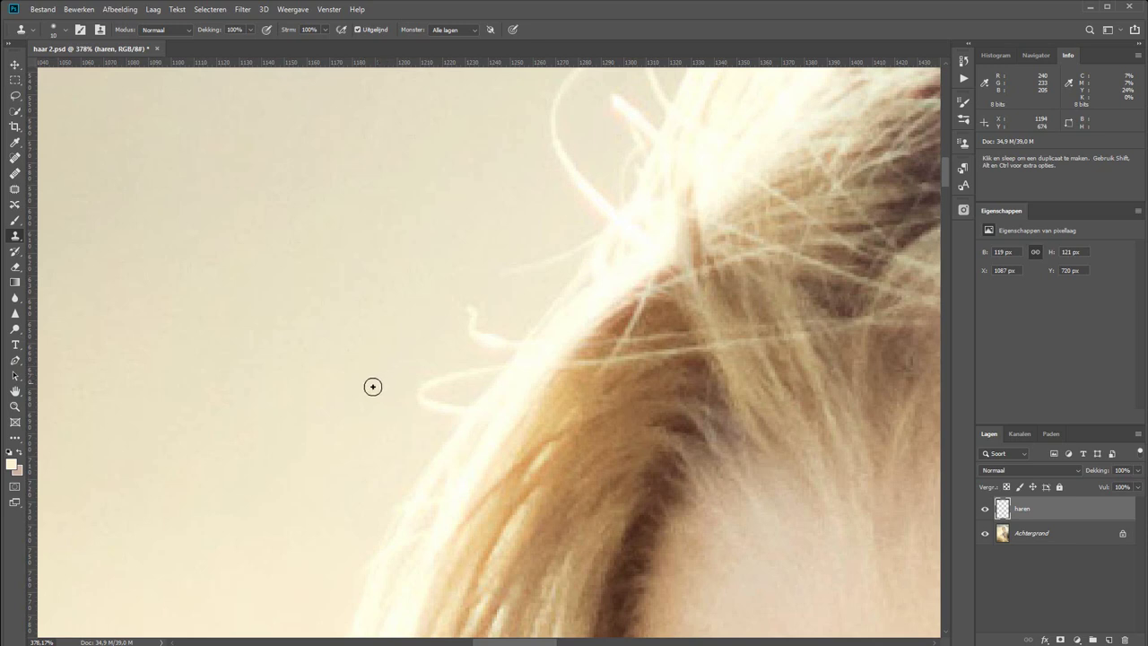
pyautogui.press('alt')
pyautogui.moveTo(424, 387)
pyautogui.mouseDown()
pyautogui.moveTo(454, 407)
pyautogui.moveTo(432, 392)
pyautogui.moveTo(487, 367)
pyautogui.mouseUp()
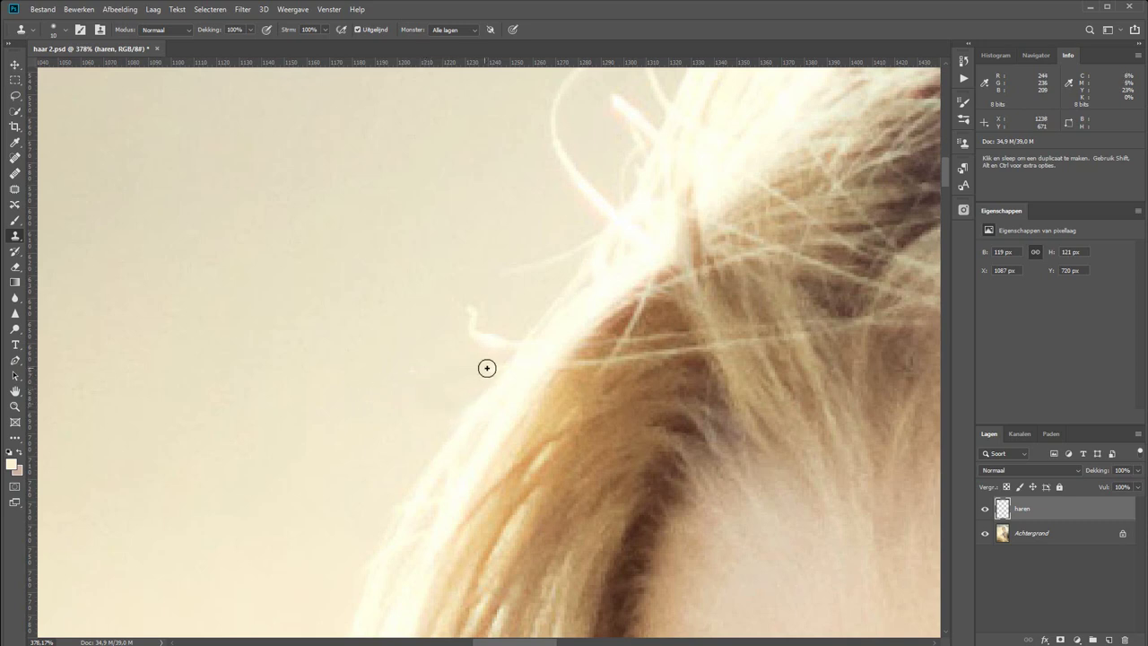
pyautogui.moveTo(464, 306)
pyautogui.mouseDown()
pyautogui.moveTo(482, 338)
pyautogui.moveTo(498, 340)
pyautogui.mouseUp()
pyautogui.keyDown('alt'); pyautogui.click(451, 264); pyautogui.keyUp('alt')
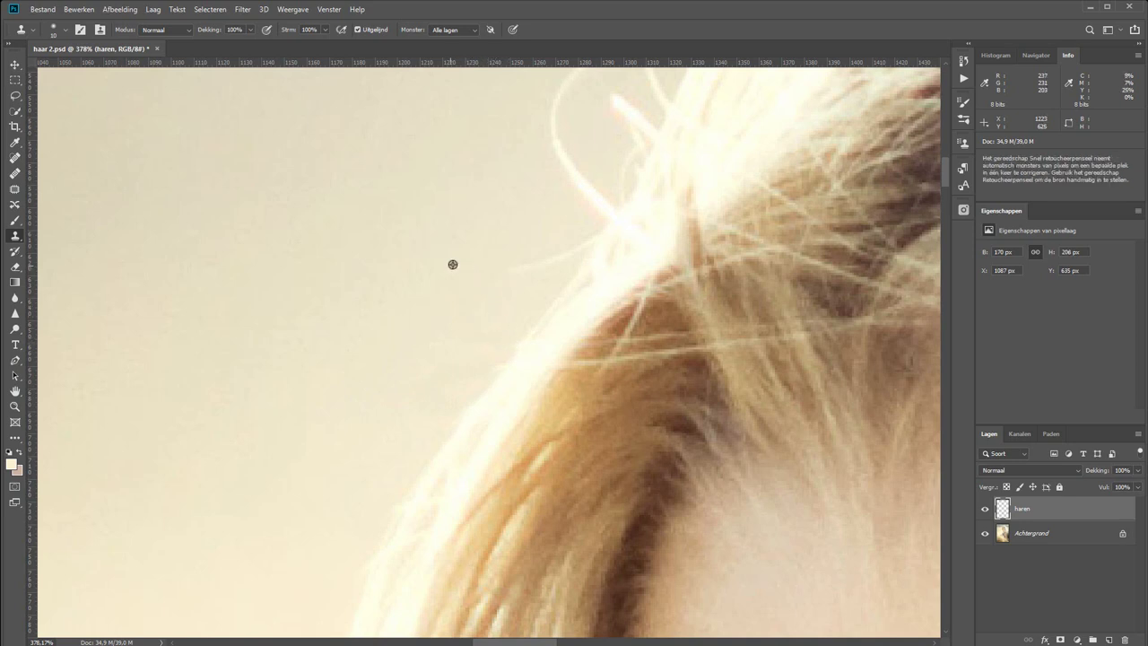
pyautogui.moveTo(515, 269)
pyautogui.mouseDown()
pyautogui.moveTo(591, 236)
pyautogui.moveTo(564, 240)
pyautogui.mouseUp()
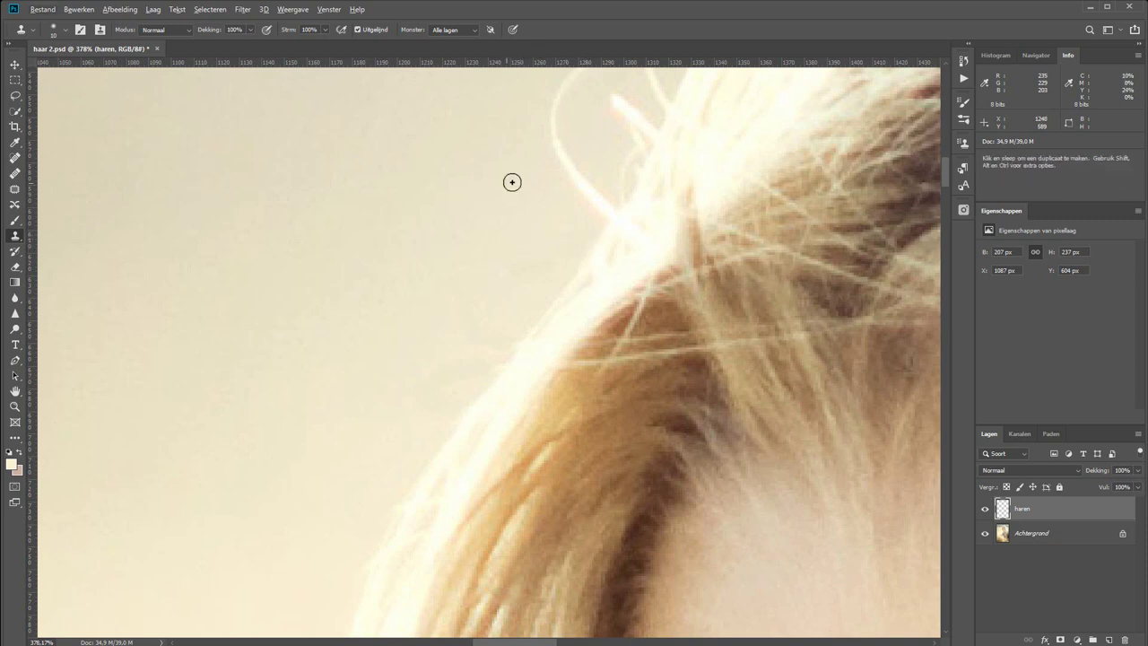
pyautogui.moveTo(551, 146); pyautogui.dragTo(603, 210)
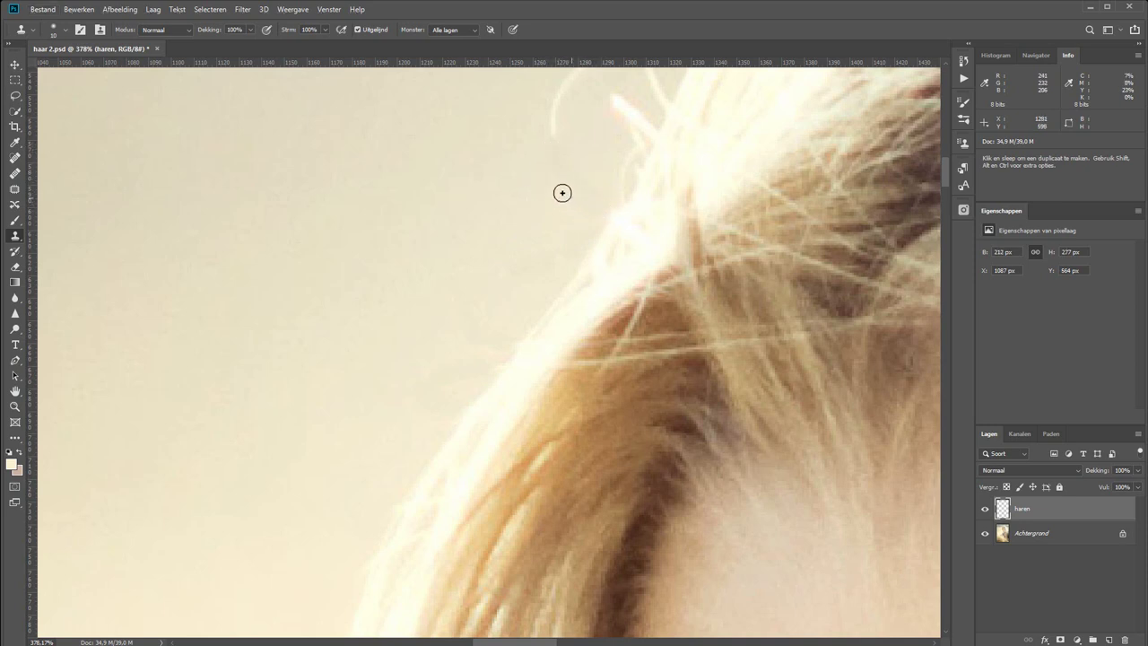
# - Clone out the stray hair beside the crown and sample a new nearby source
pyautogui.moveTo(485, 209); pyautogui.dragTo(479, 356)
pyautogui.moveTo(546, 304)
pyautogui.mouseDown()
pyautogui.moveTo(548, 259)
pyautogui.moveTo(599, 218)
pyautogui.mouseUp()
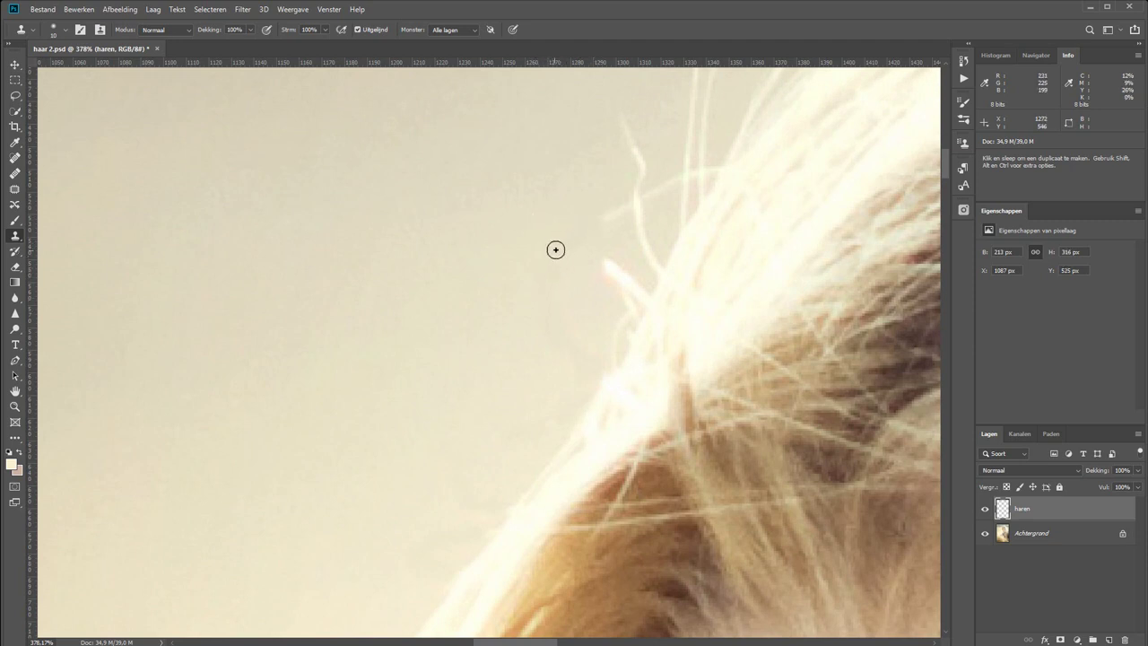
pyautogui.moveTo(556, 248); pyautogui.dragTo(620, 207)
pyautogui.keyDown('alt'); pyautogui.click(508, 552); pyautogui.keyUp('alt')
# - Erase the cover to restore the curved strand, then spot-heal the strand near the crown
pyautogui.press('e')
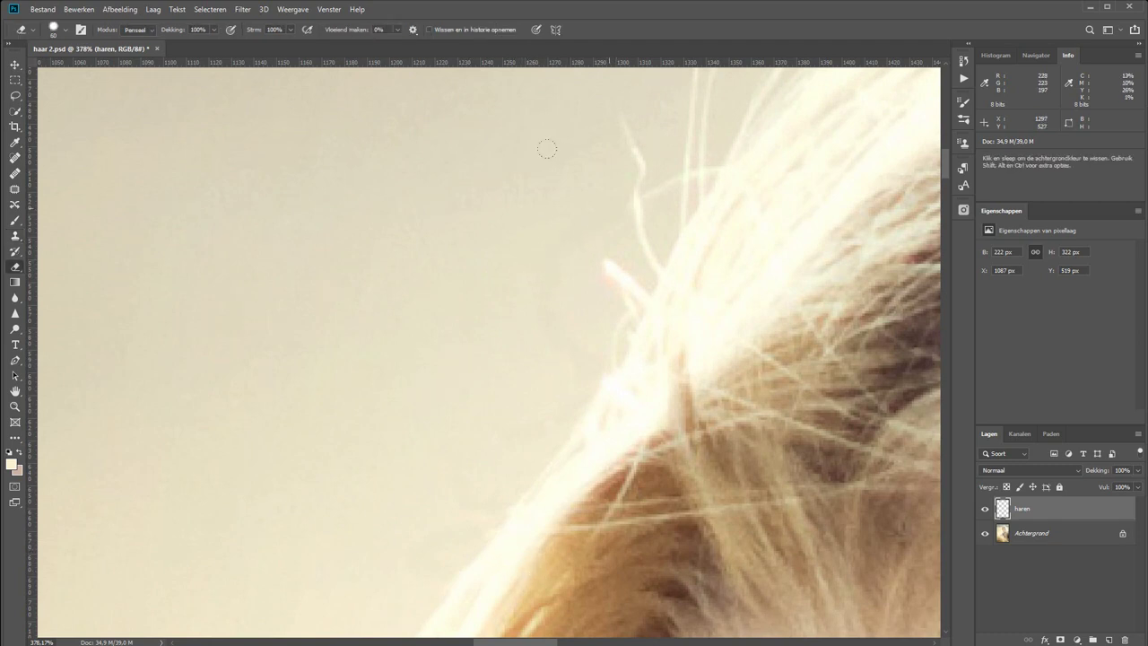
pyautogui.moveTo(547, 157); pyautogui.dragTo(553, 262)
pyautogui.press('j')
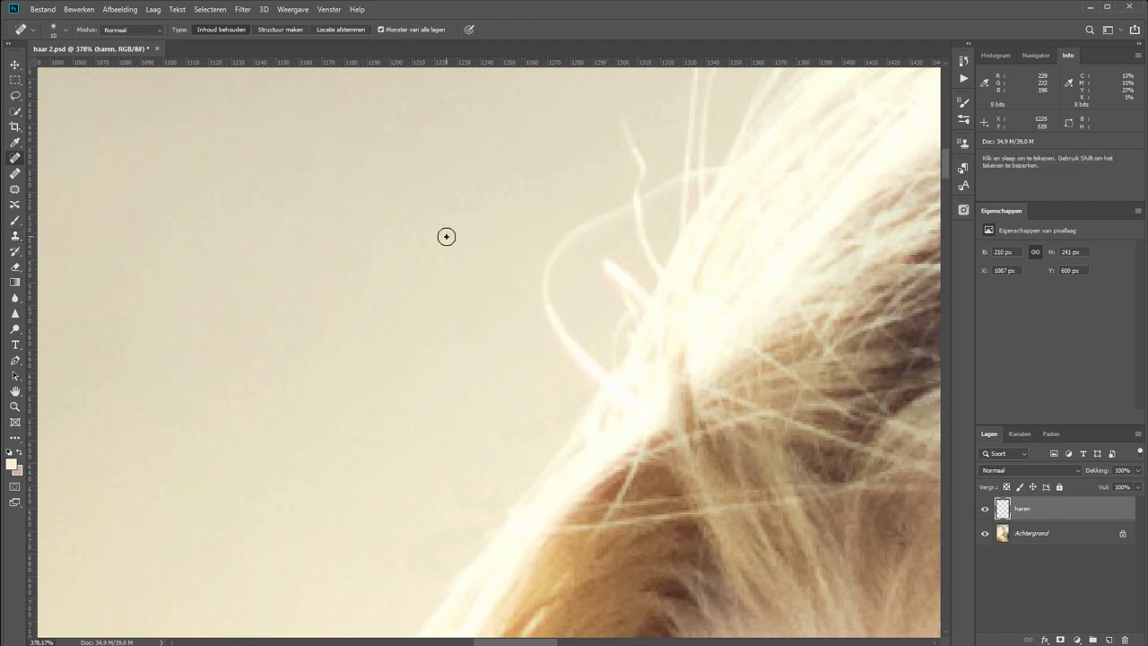
pyautogui.press('s')
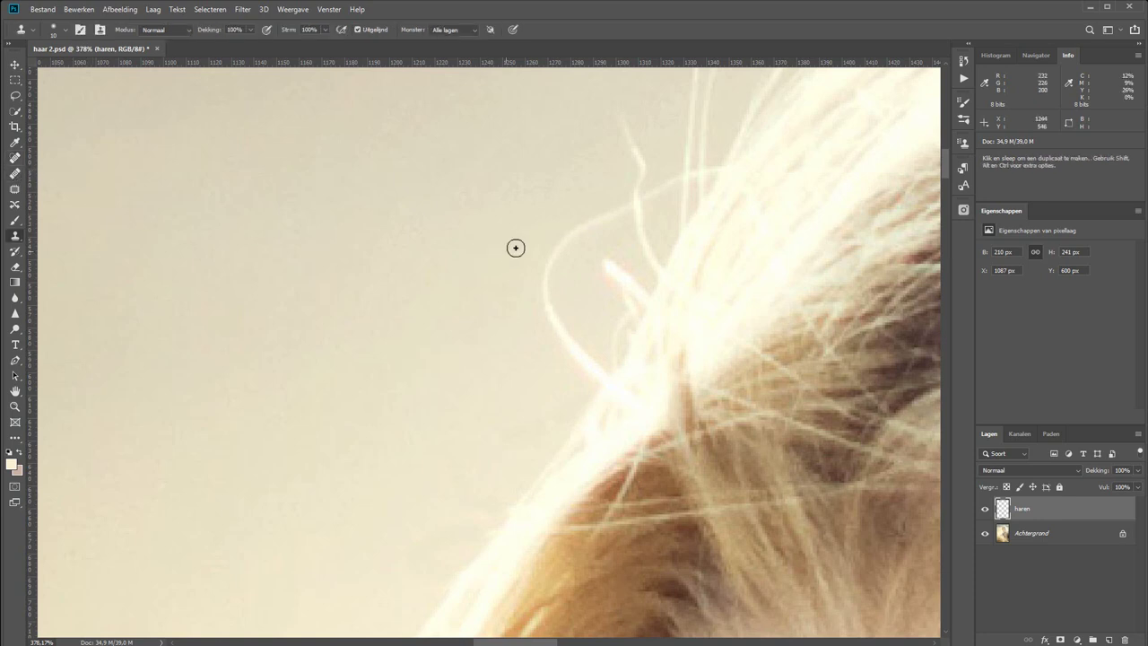
pyautogui.click(14, 158)
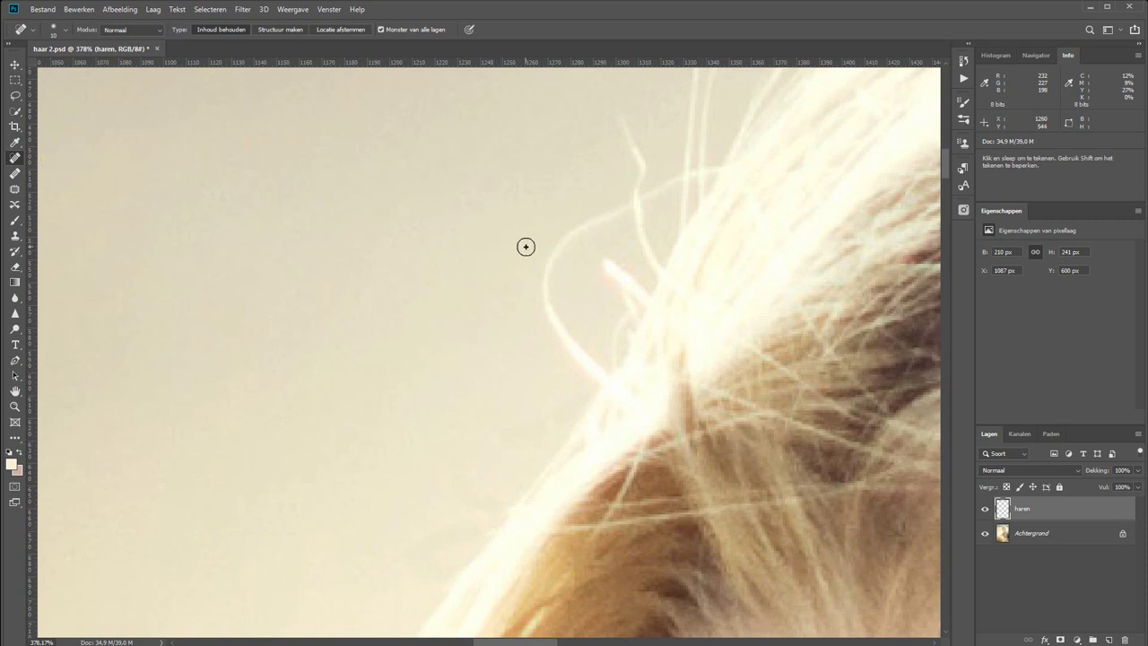
pyautogui.moveTo(611, 213)
pyautogui.mouseDown()
pyautogui.moveTo(546, 272)
pyautogui.moveTo(547, 302)
pyautogui.moveTo(587, 361)
pyautogui.moveTo(563, 336)
pyautogui.mouseUp()
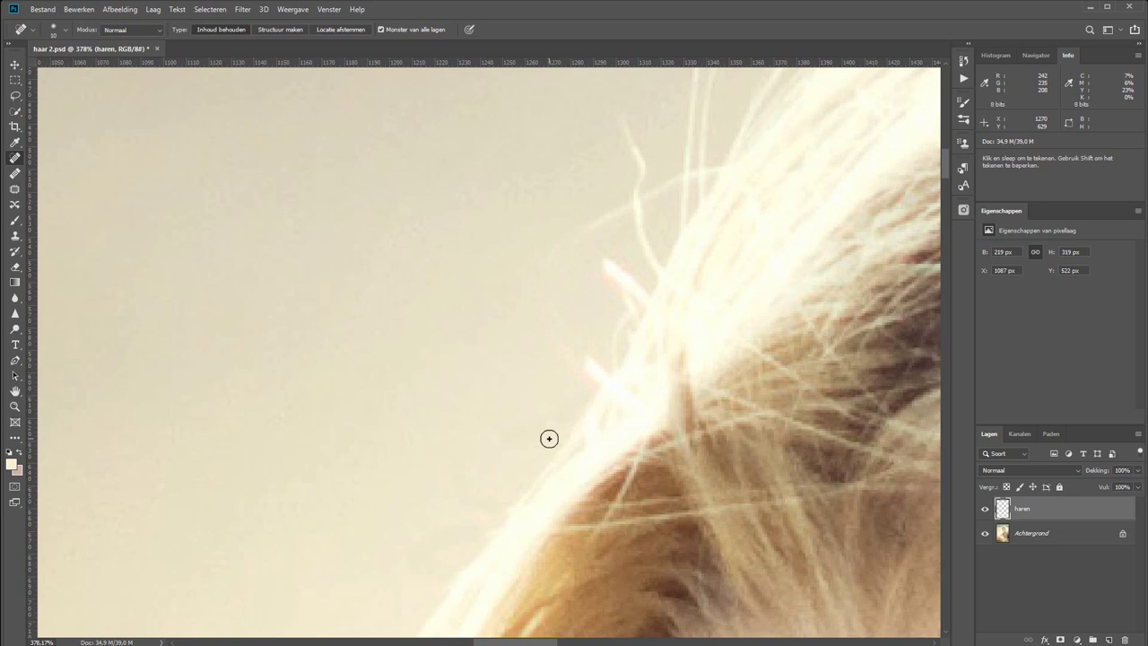
# - Erase cover paint to bring back the faint curved strand and pick the Healing Brush
pyautogui.press('e')
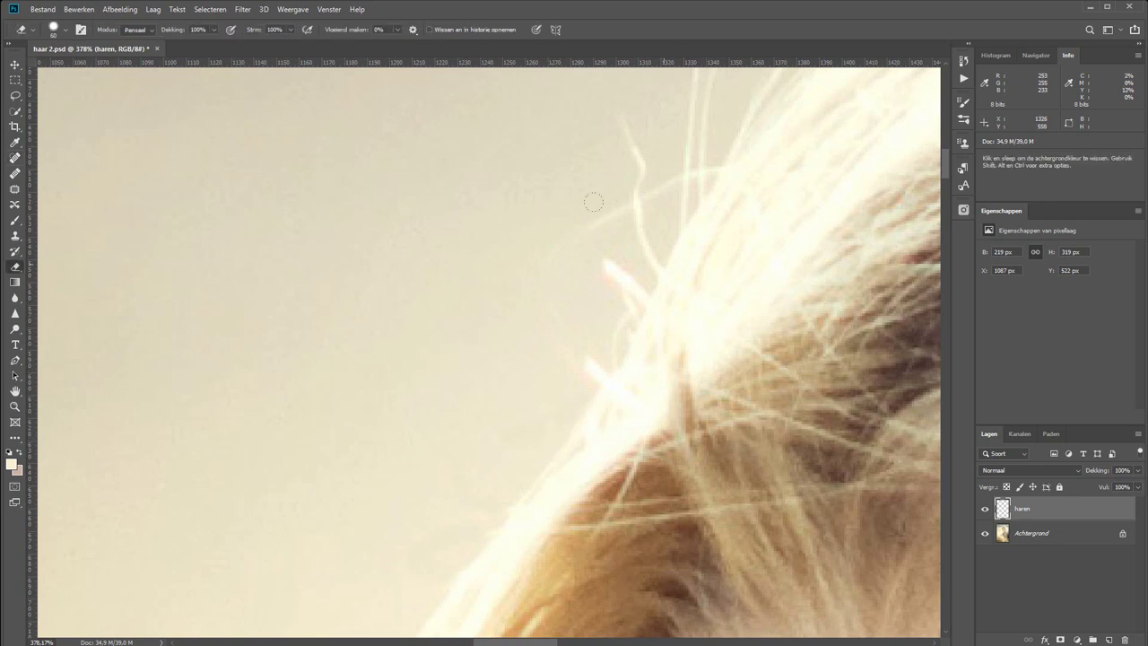
pyautogui.moveTo(581, 359); pyautogui.dragTo(544, 269)
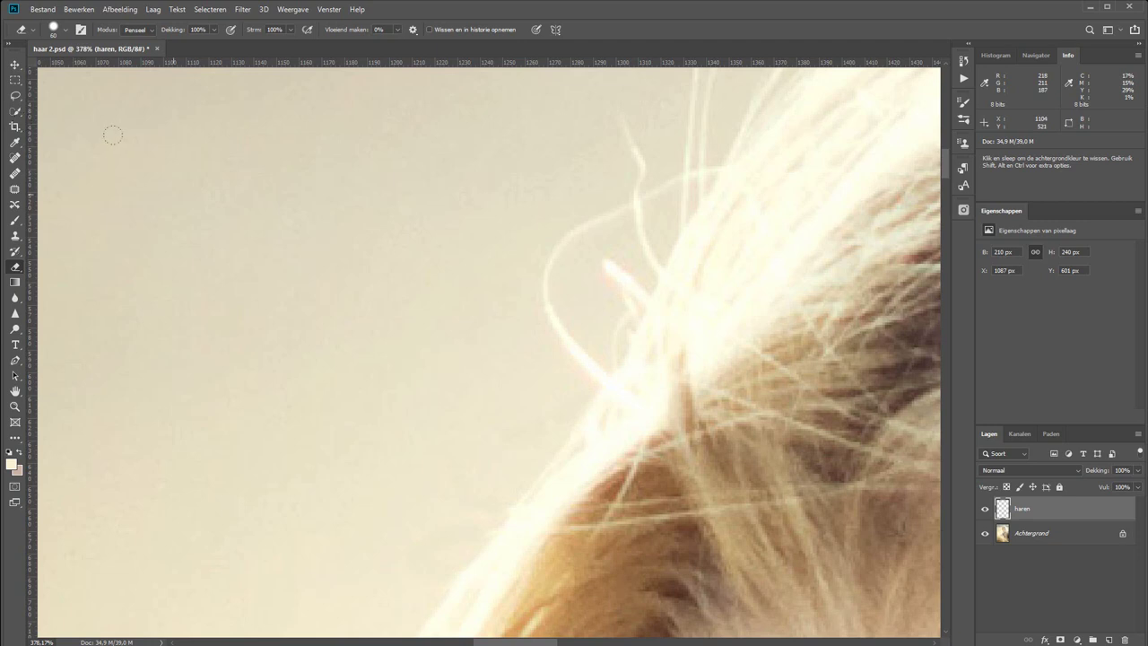
pyautogui.click(16, 174)
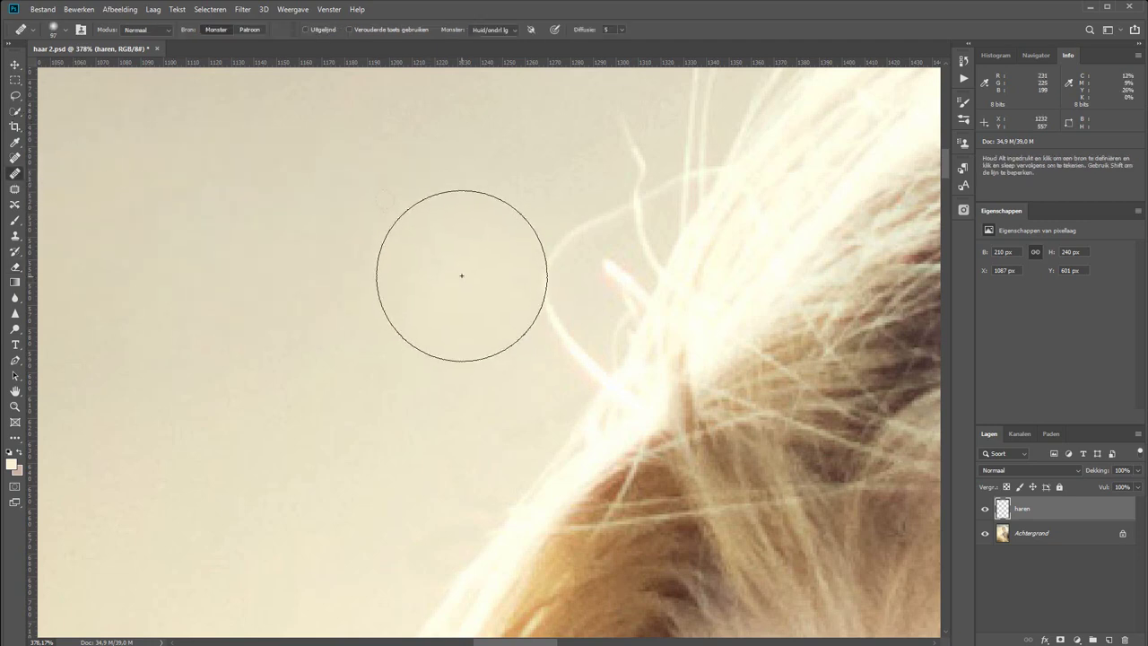
# - Shrink the Healing Brush and heal away the light and faint curved strands beside the crown
pyautogui.press('[')
pyautogui.press('[')
pyautogui.press('[')
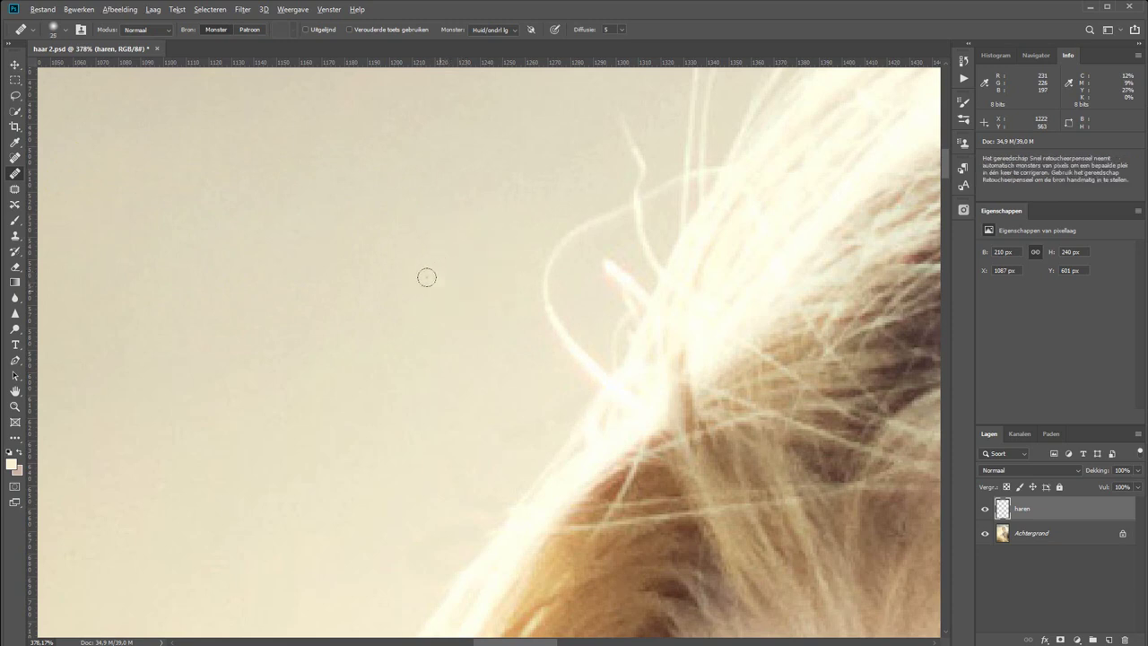
pyautogui.keyDown('alt'); pyautogui.click(545, 293); pyautogui.keyUp('alt')
pyautogui.moveTo(528, 274); pyautogui.dragTo(568, 348)
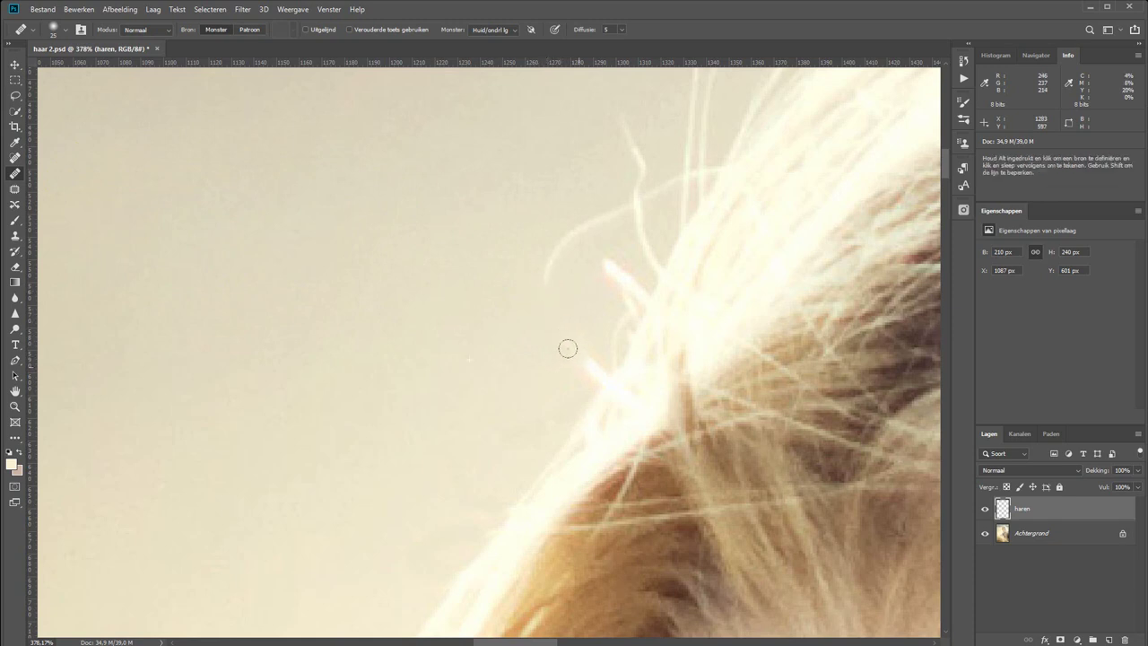
pyautogui.moveTo(523, 274)
pyautogui.mouseDown()
pyautogui.moveTo(551, 218)
pyautogui.moveTo(585, 199)
pyautogui.mouseUp()
pyautogui.moveTo(535, 217)
pyautogui.mouseDown()
pyautogui.moveTo(328, 392)
pyautogui.moveTo(297, 404)
pyautogui.mouseUp()
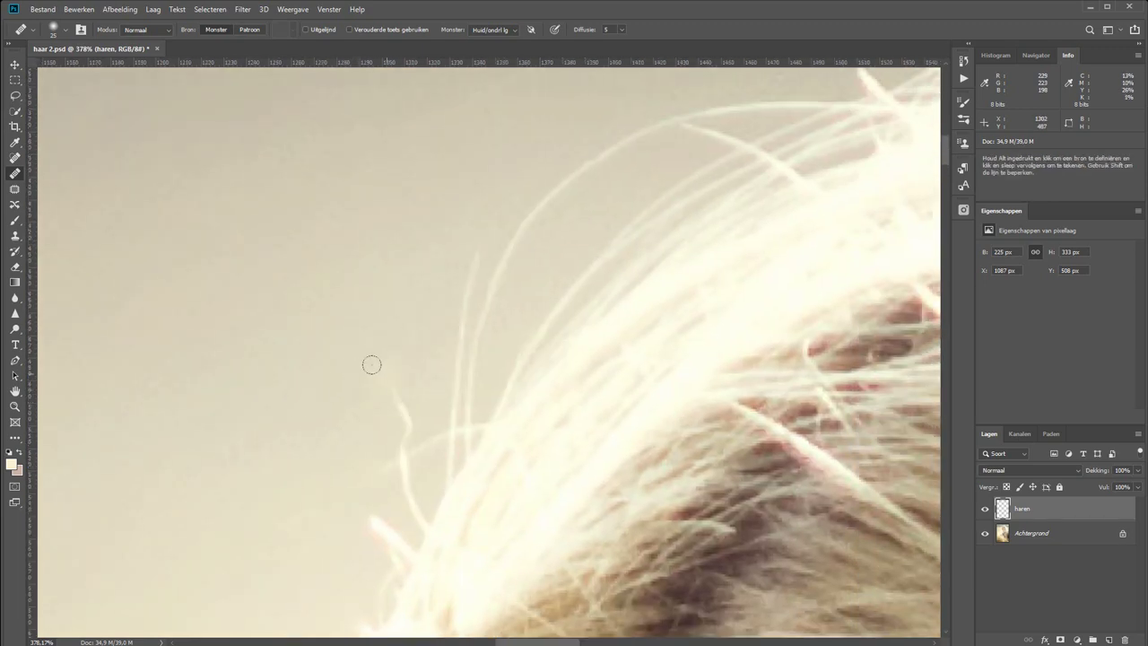
# - Heal the wavy strands at the hairline, then erase the blurry healed patch
pyautogui.moveTo(399, 408)
pyautogui.mouseDown()
pyautogui.moveTo(379, 467)
pyautogui.moveTo(394, 492)
pyautogui.mouseUp()
pyautogui.moveTo(457, 431)
pyautogui.mouseDown()
pyautogui.moveTo(455, 322)
pyautogui.moveTo(515, 210)
pyautogui.moveTo(666, 108)
pyautogui.moveTo(753, 87)
pyautogui.moveTo(409, 239)
pyautogui.moveTo(433, 263)
pyautogui.mouseUp()
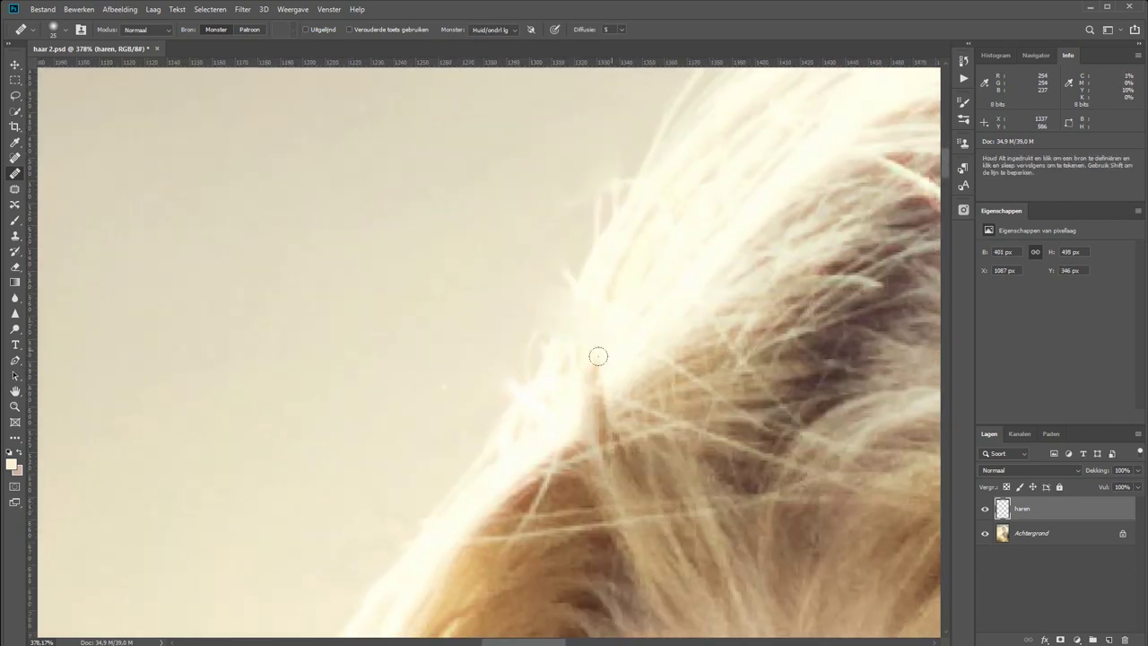
pyautogui.moveTo(598, 356)
pyautogui.mouseDown()
pyautogui.moveTo(541, 384)
pyautogui.moveTo(548, 416)
pyautogui.moveTo(540, 315)
pyautogui.moveTo(538, 339)
pyautogui.moveTo(521, 329)
pyautogui.mouseUp()
pyautogui.moveTo(587, 484); pyautogui.dragTo(574, 467)
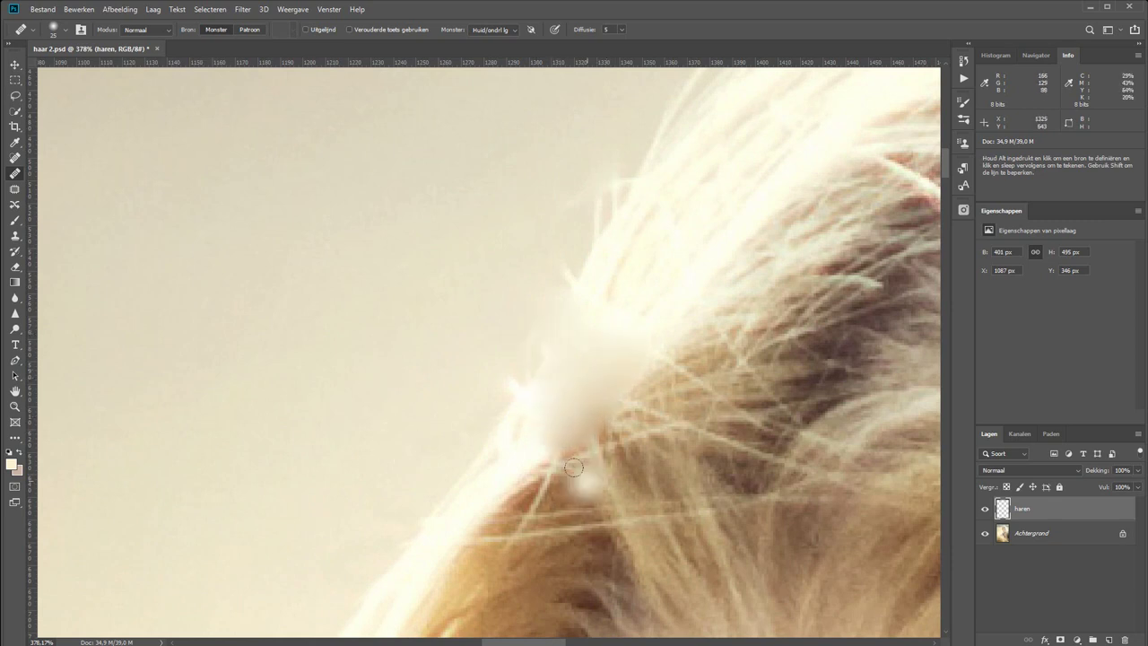
pyautogui.press('e')
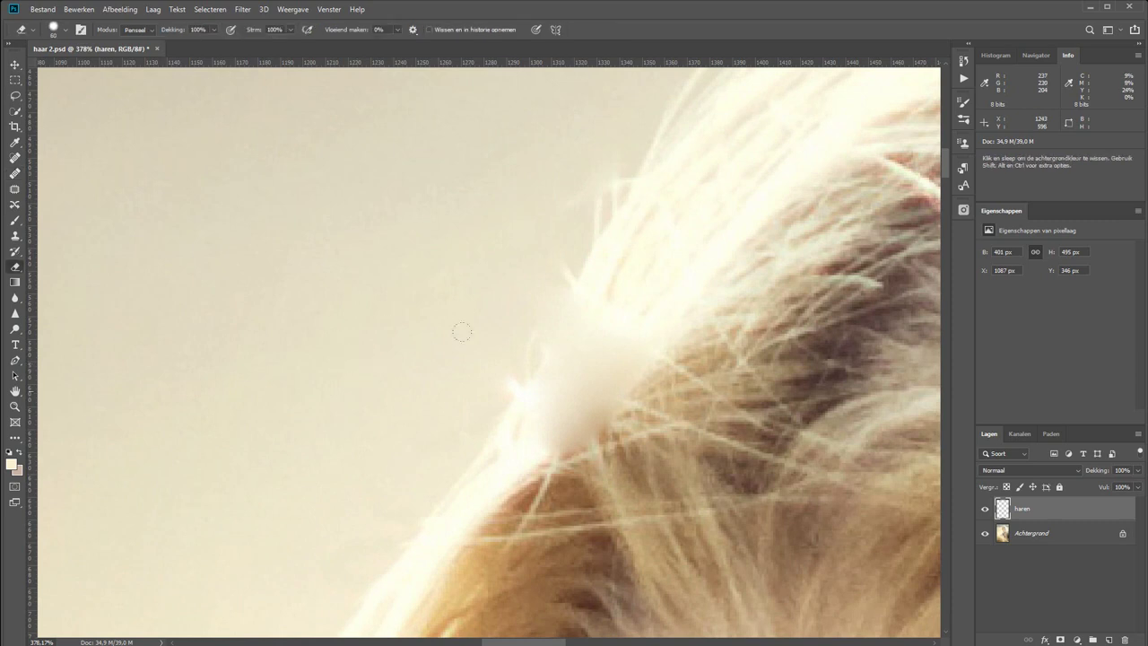
pyautogui.moveTo(619, 275)
pyautogui.mouseDown()
pyautogui.moveTo(482, 303)
pyautogui.moveTo(586, 305)
pyautogui.mouseUp()
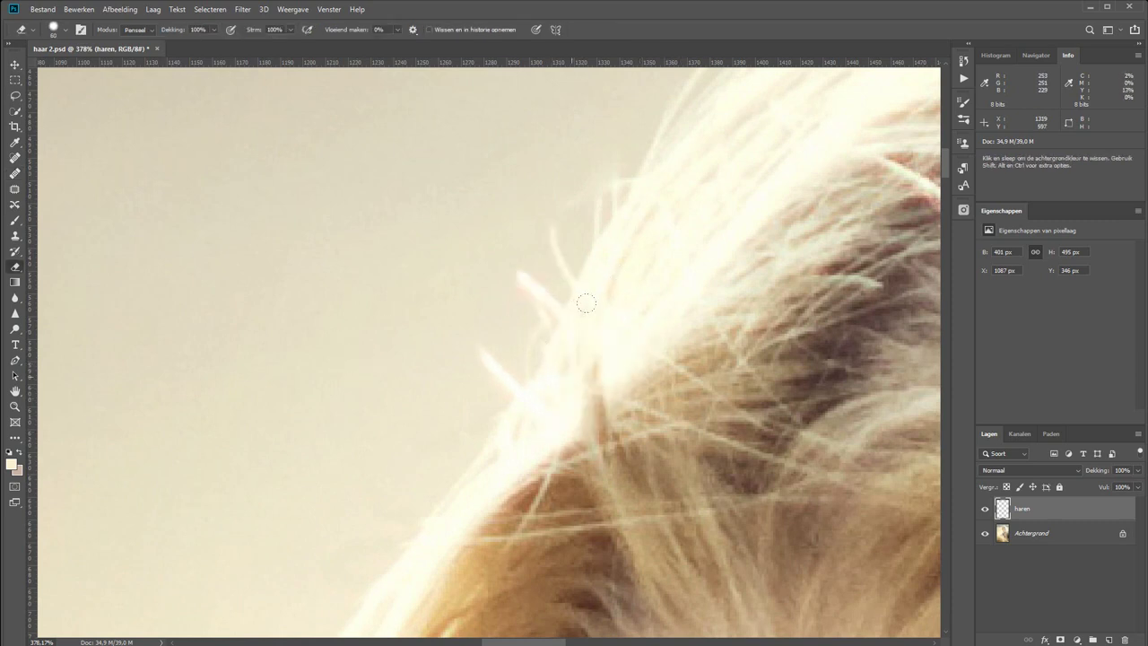
pyautogui.press('j')
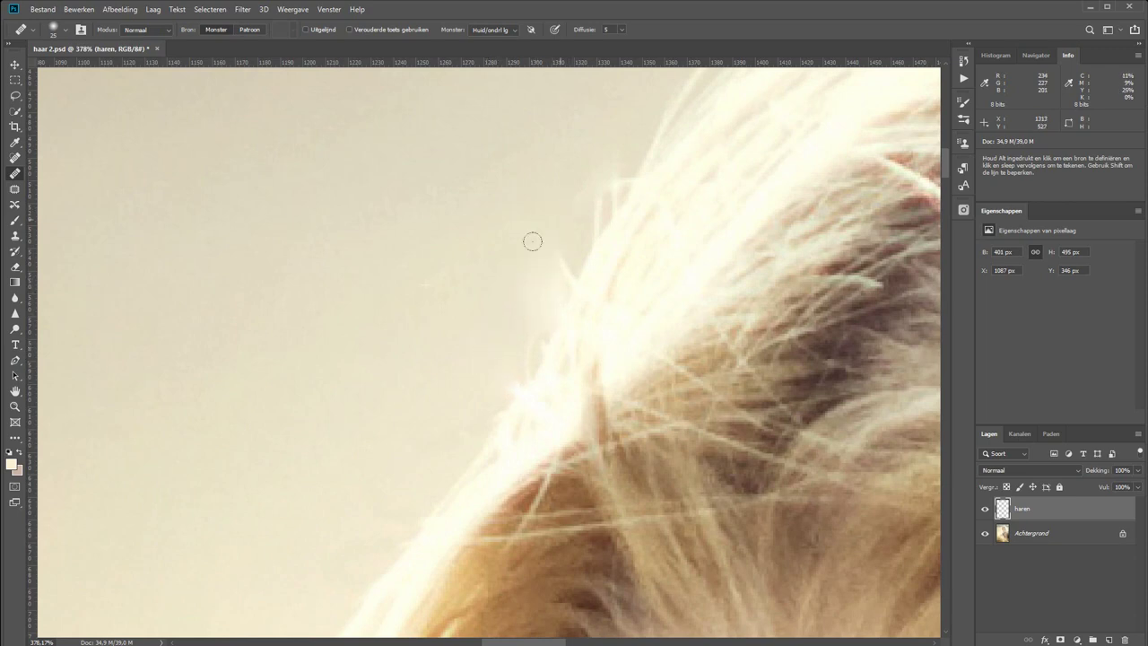
# - Zoom in and heal away the long curved stray hair and strand tips above the head
pyautogui.scroll(2, 536, 358)
pyautogui.moveTo(536, 358); pyautogui.dragTo(428, 192)
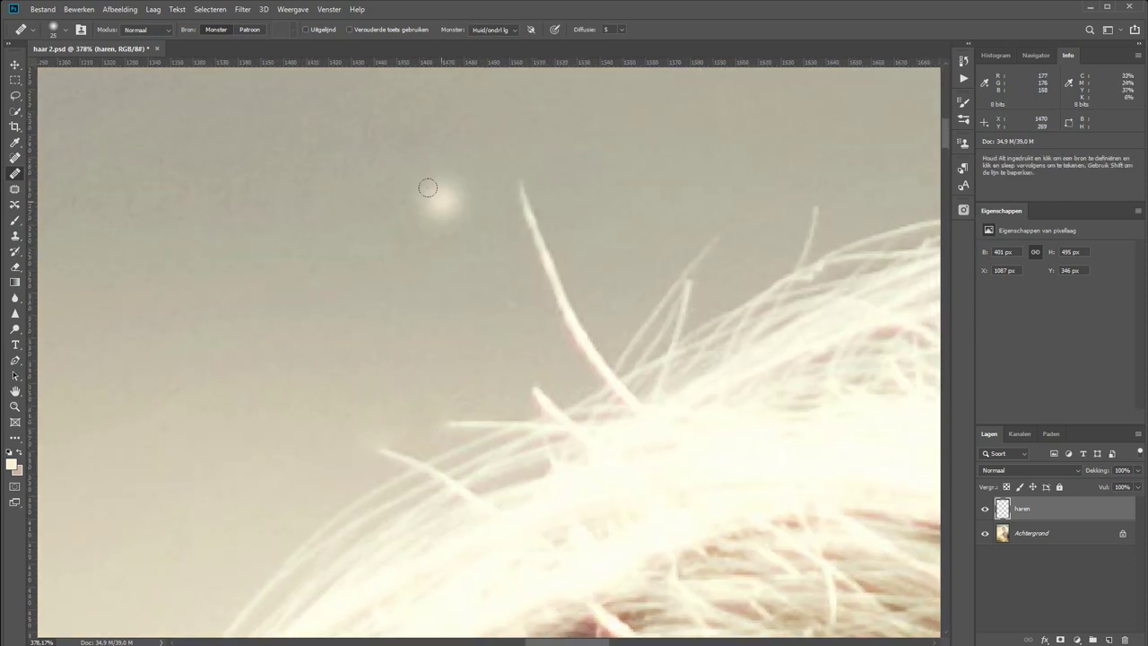
pyautogui.moveTo(505, 174); pyautogui.dragTo(569, 324)
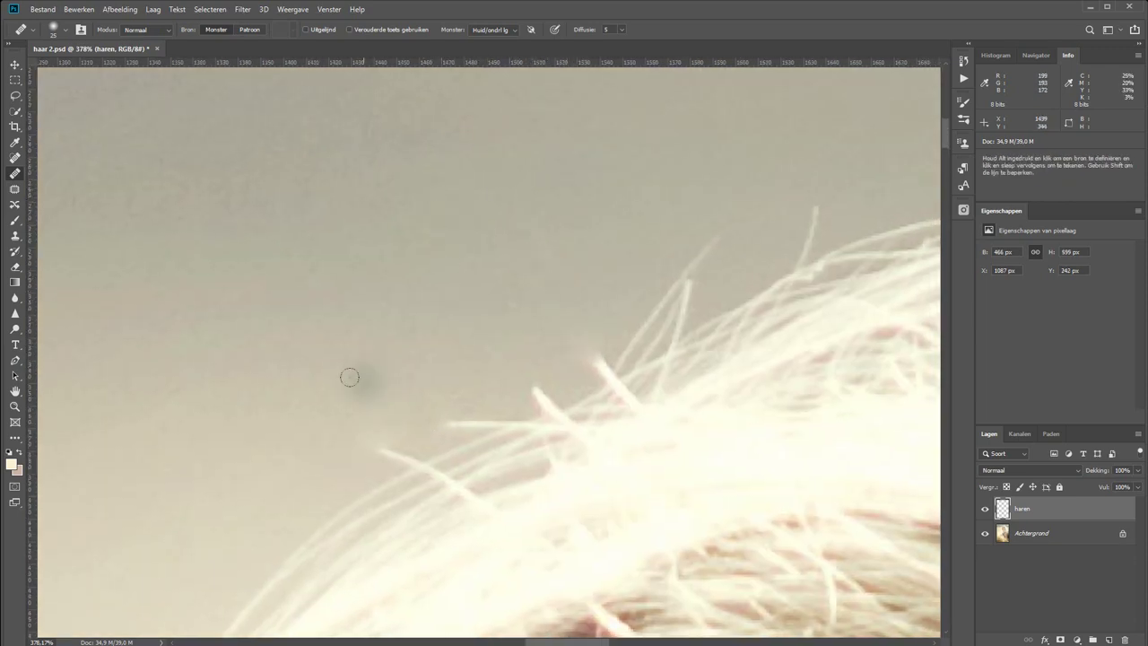
pyautogui.keyDown('alt'); pyautogui.click(556, 258); pyautogui.keyUp('alt')
pyautogui.moveTo(689, 240); pyautogui.dragTo(641, 299)
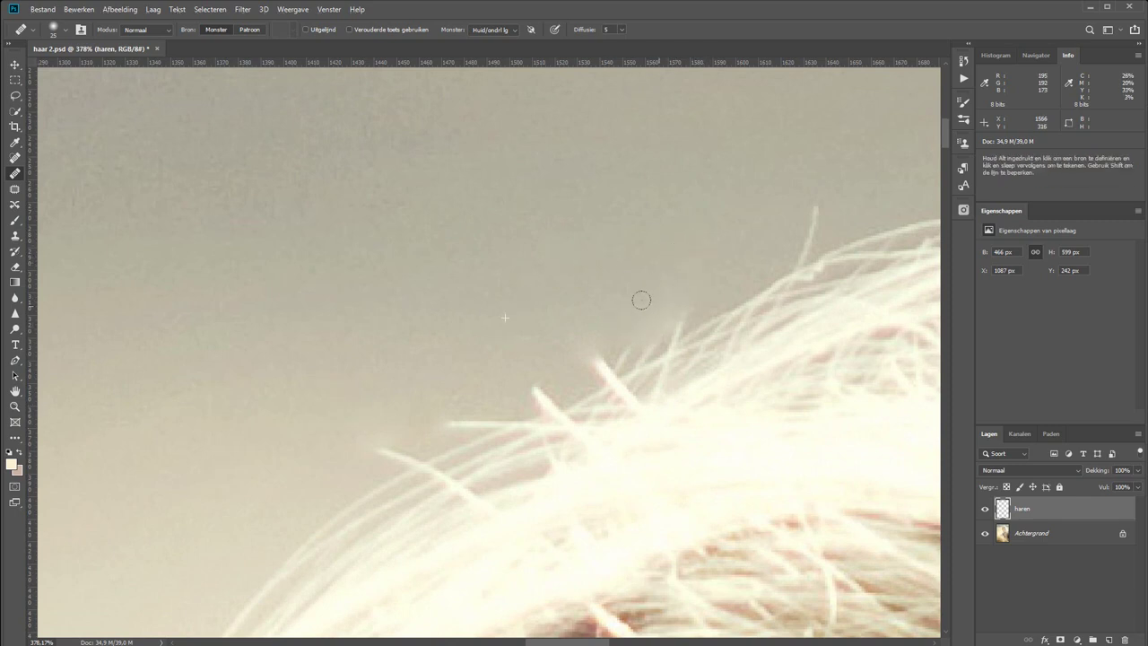
pyautogui.moveTo(726, 297)
pyautogui.mouseDown()
pyautogui.moveTo(714, 321)
pyautogui.moveTo(648, 331)
pyautogui.mouseUp()
# - Clone out the upright strand and short crown tips with a 17 px Clone Stamp
pyautogui.press('s')
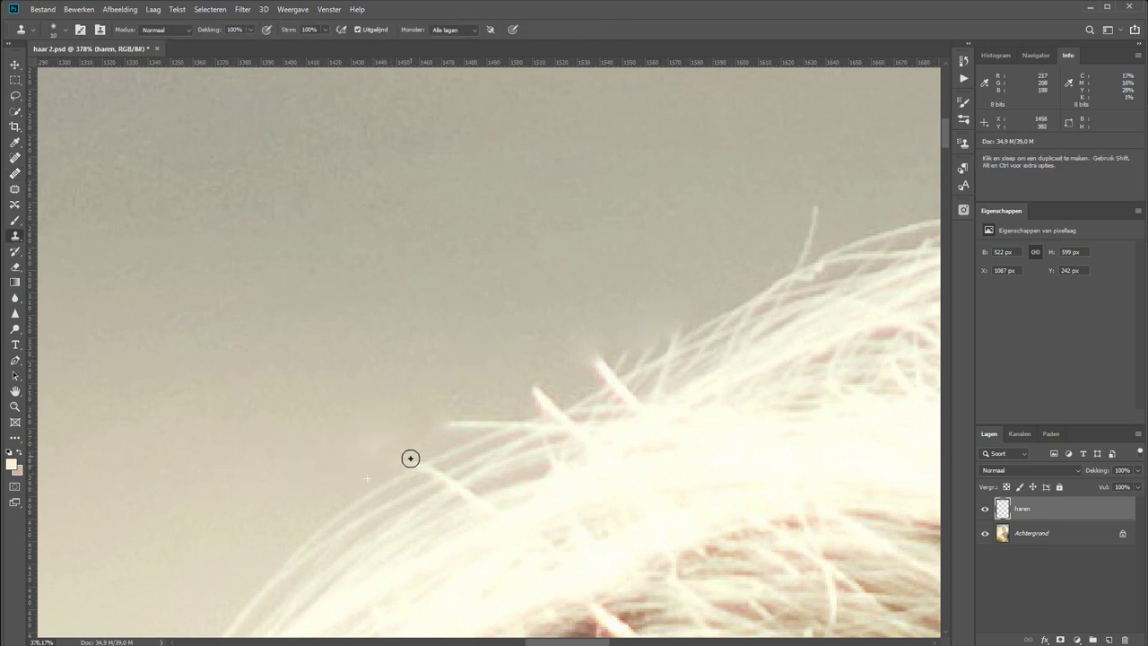
pyautogui.keyDown('alt'); pyautogui.click(409, 496); pyautogui.keyUp('alt')
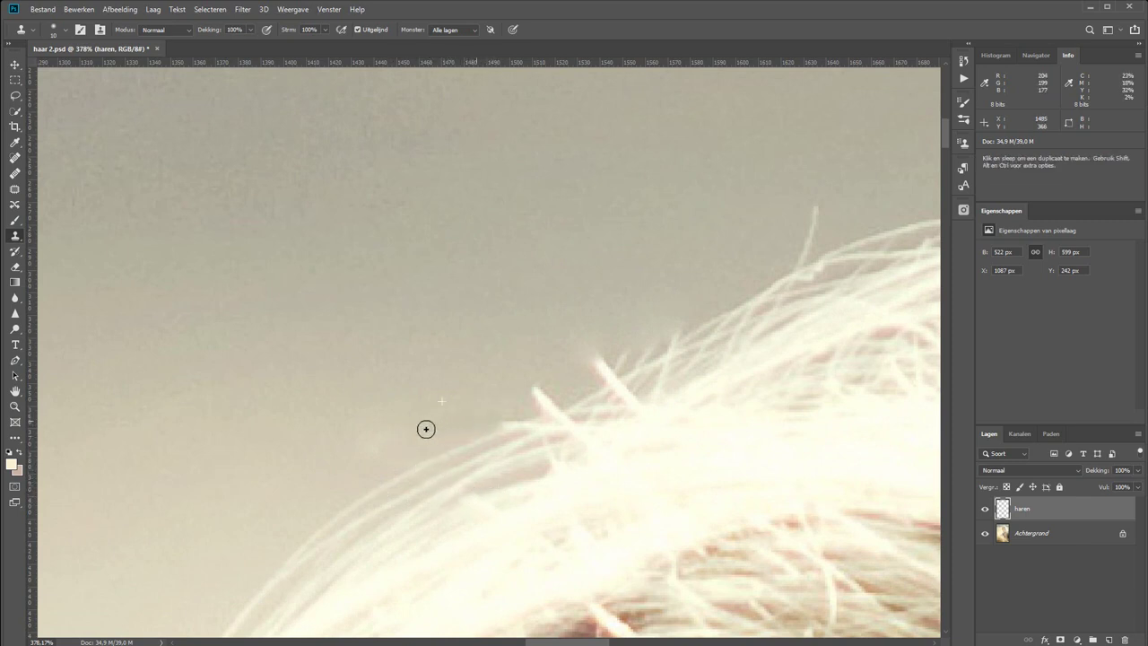
pyautogui.rightClick(457, 406)
pyautogui.moveTo(525, 437); pyautogui.dragTo(522, 437)
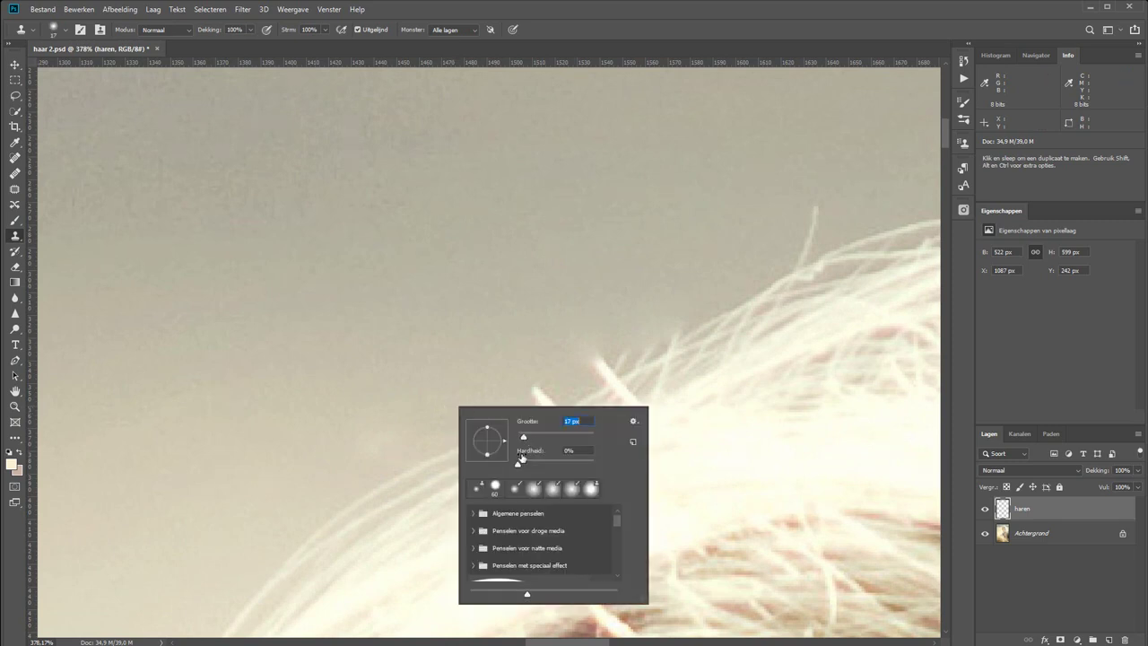
pyautogui.keyDown('alt'); pyautogui.click(317, 427); pyautogui.keyUp('alt')
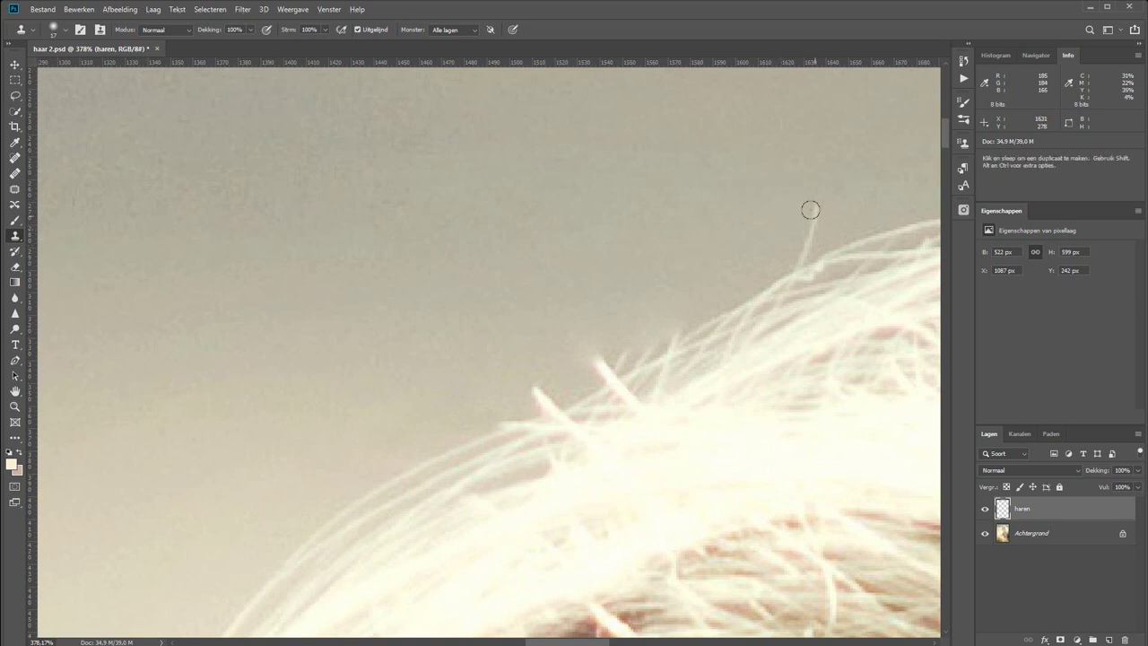
pyautogui.moveTo(810, 210); pyautogui.dragTo(779, 247)
pyautogui.keyDown('alt'); pyautogui.click(514, 371); pyautogui.keyUp('alt')
pyautogui.moveTo(539, 386); pyautogui.dragTo(538, 386)
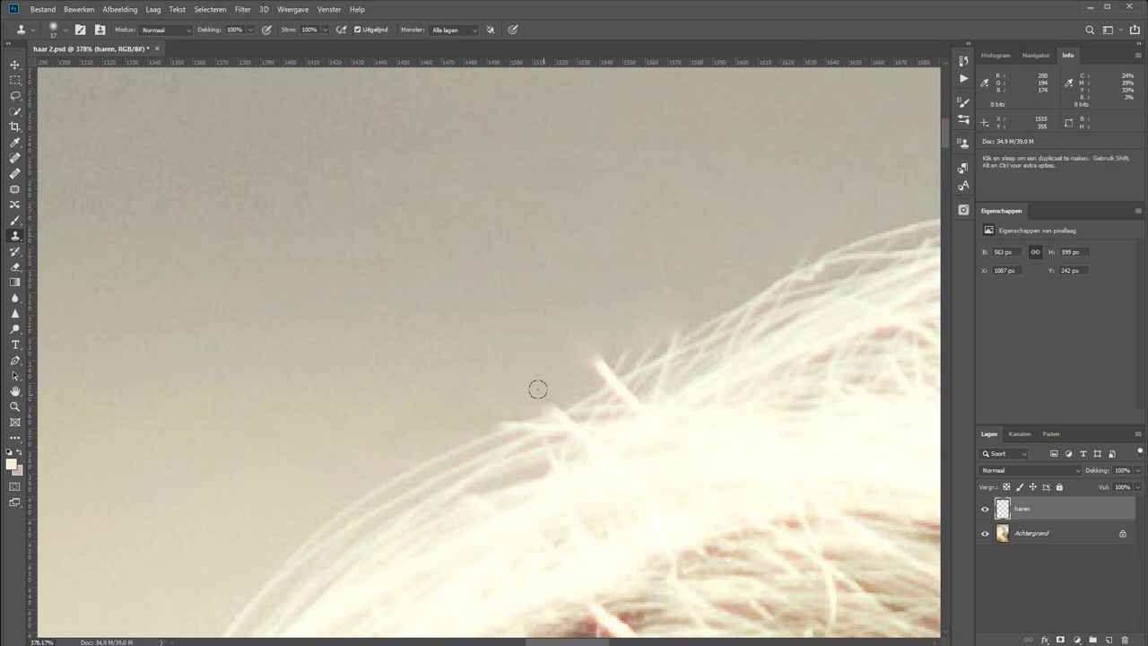
pyautogui.moveTo(589, 356); pyautogui.dragTo(590, 359)
# - Clone away a stray strand tip and the thin strands rising to the upper right
pyautogui.hscroll(10, 502, 305)
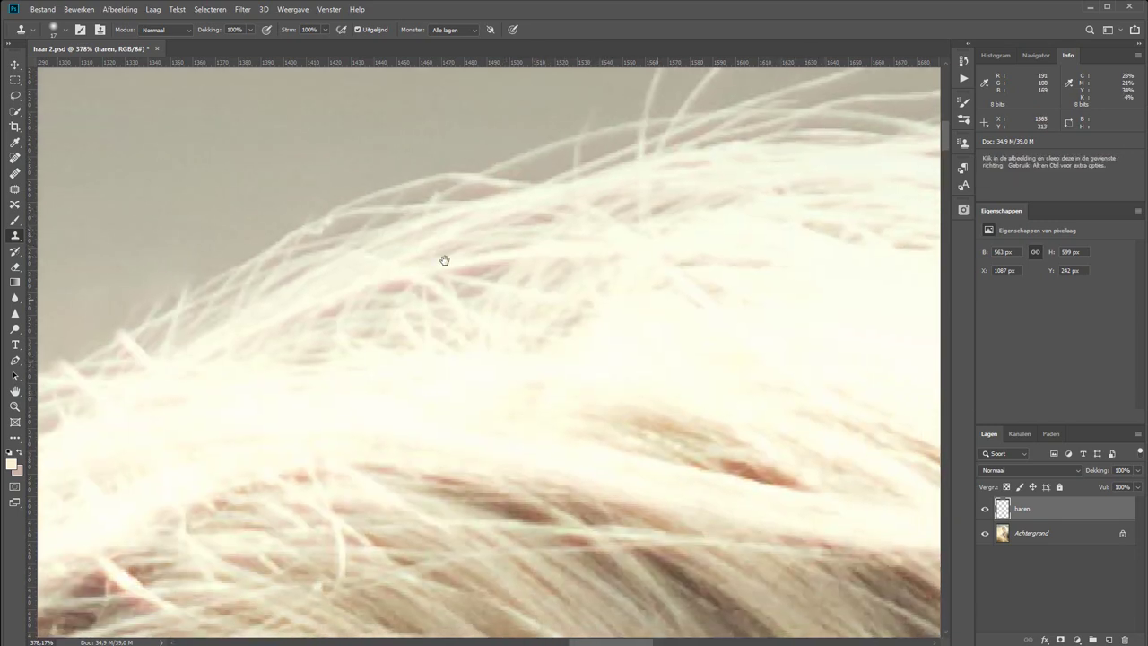
pyautogui.scroll(3, 314, 368)
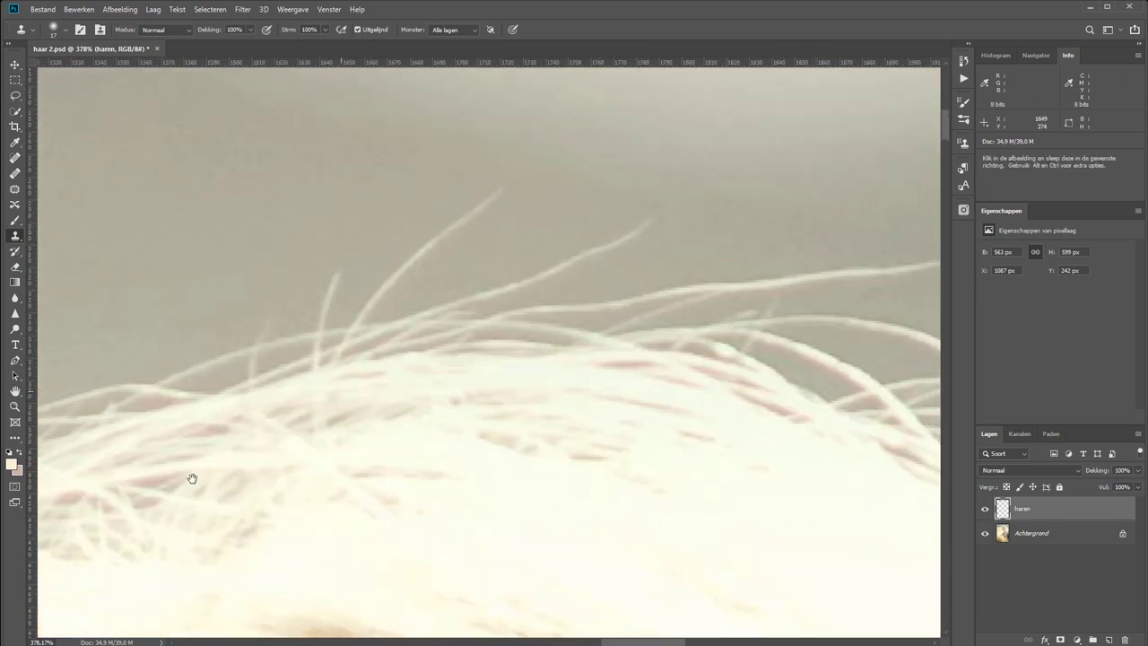
pyautogui.keyDown('alt'); pyautogui.click(212, 362); pyautogui.keyUp('alt')
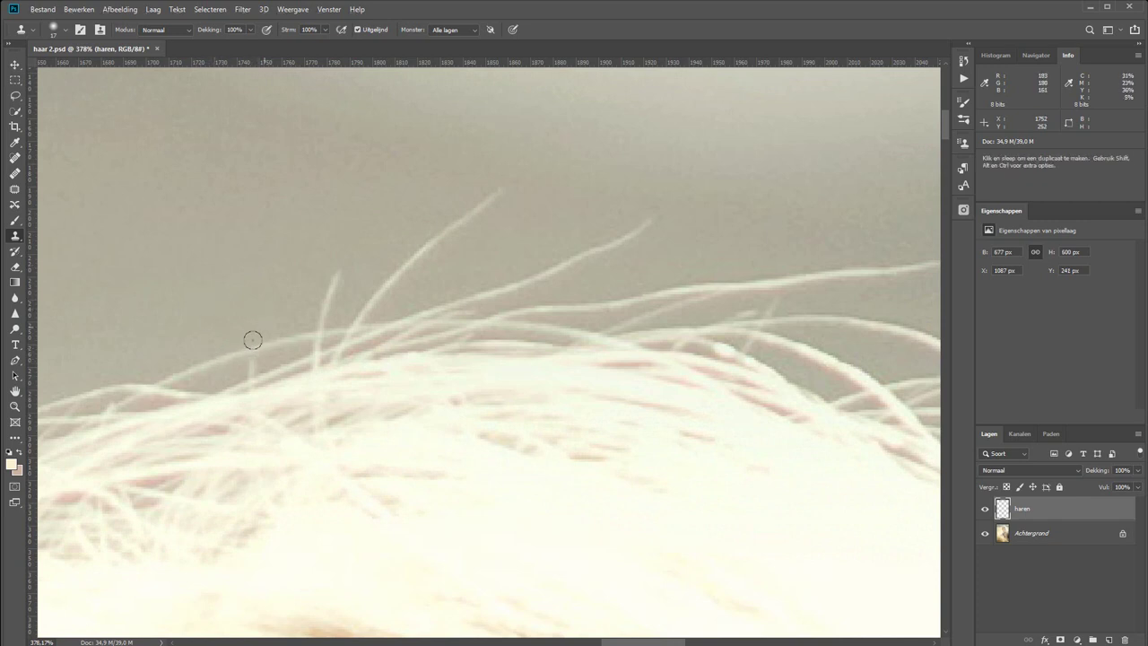
pyautogui.moveTo(243, 362)
pyautogui.mouseDown()
pyautogui.moveTo(337, 286)
pyautogui.moveTo(332, 267)
pyautogui.mouseUp()
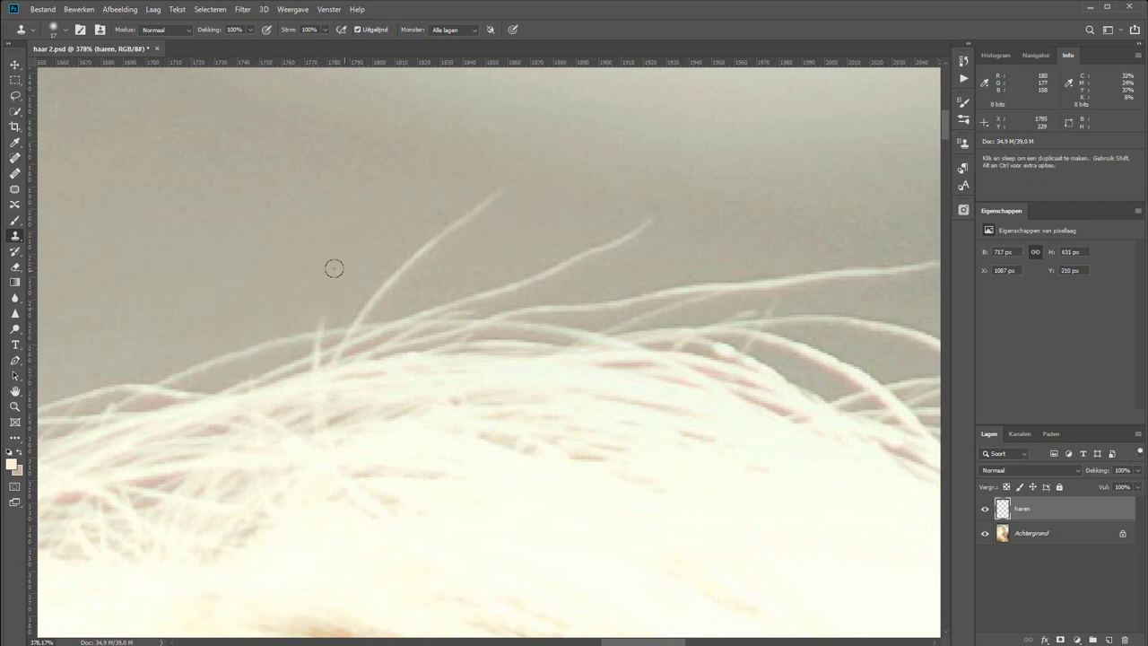
pyautogui.keyDown('alt'); pyautogui.click(286, 340); pyautogui.keyUp('alt')
pyautogui.press('j')
pyautogui.moveTo(362, 300); pyautogui.dragTo(446, 233)
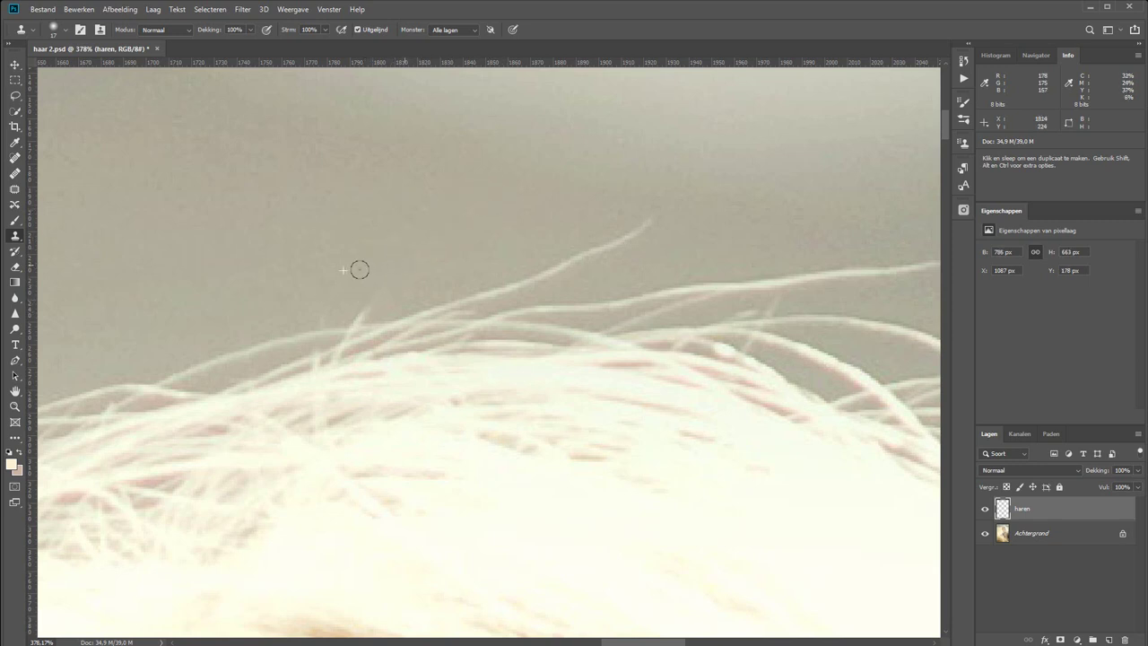
pyautogui.keyDown('alt'); pyautogui.click(295, 292); pyautogui.keyUp('alt')
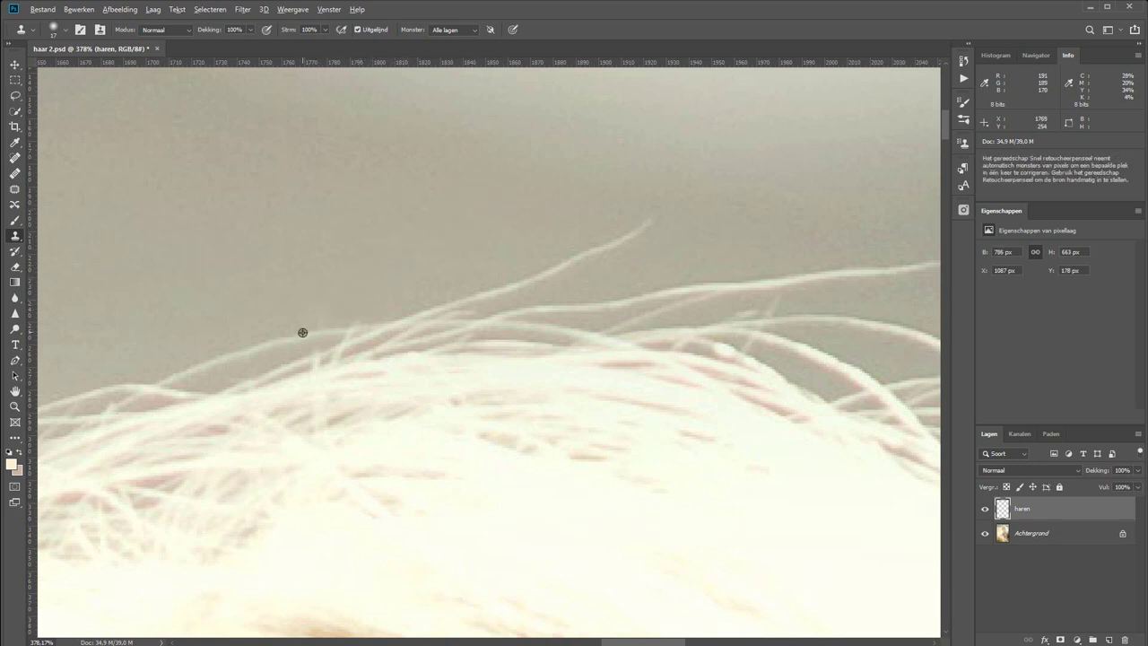
pyautogui.click(344, 318)
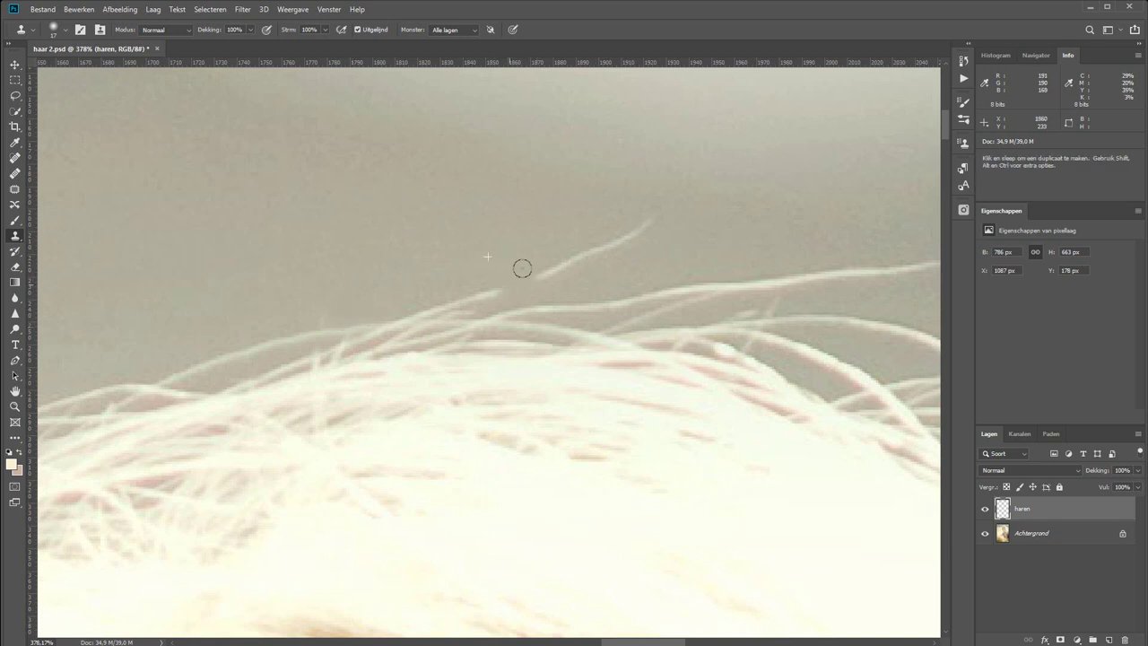
pyautogui.moveTo(494, 262); pyautogui.dragTo(638, 215)
# - Heal the remaining strand tip and the long strand along the hair edge with a size-10 brush
pyautogui.press('j')
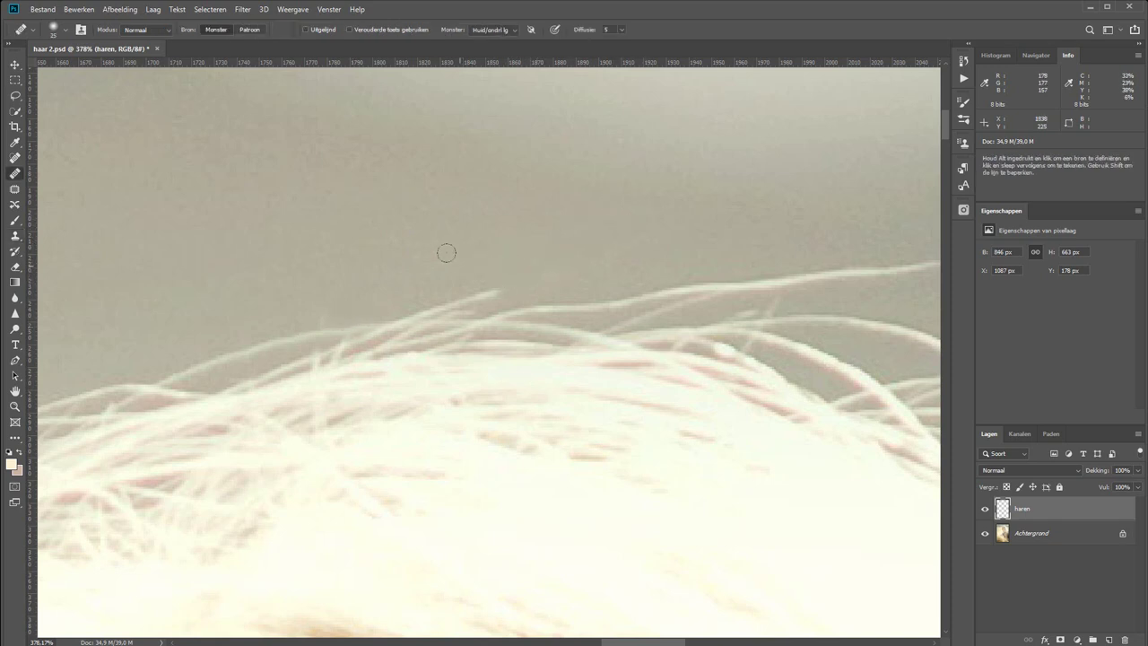
pyautogui.press('[')
pyautogui.press('[')
pyautogui.moveTo(516, 306); pyautogui.dragTo(448, 303)
pyautogui.press('s')
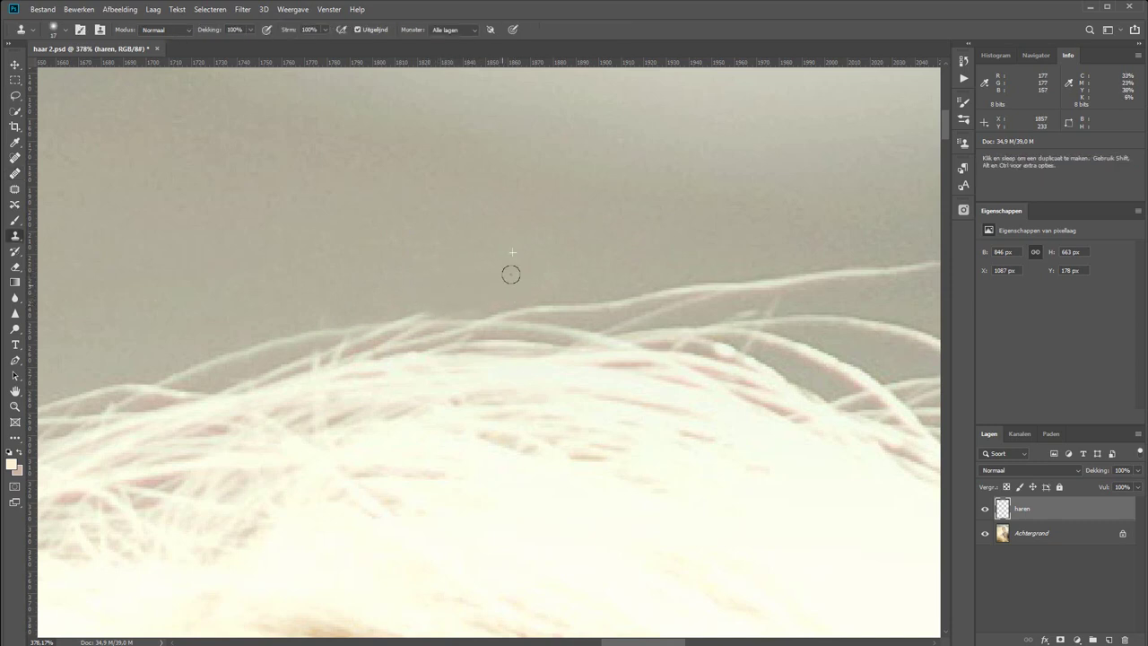
pyautogui.moveTo(511, 272); pyautogui.dragTo(221, 307)
pyautogui.press('j')
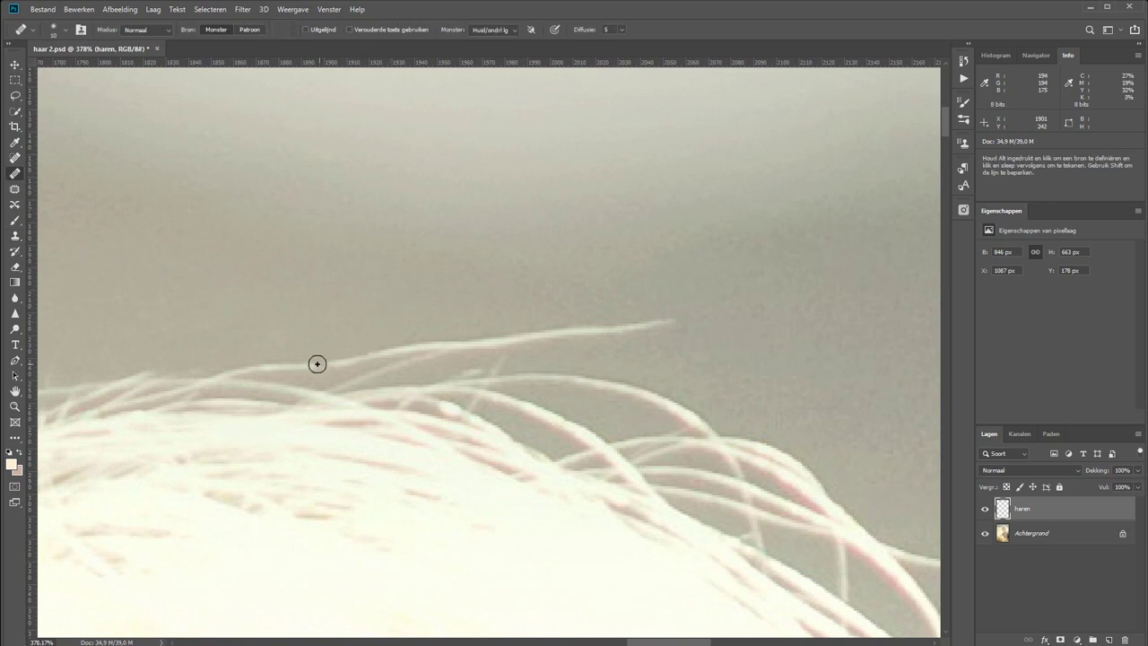
pyautogui.moveTo(513, 340)
pyautogui.mouseDown()
pyautogui.moveTo(449, 341)
pyautogui.moveTo(646, 324)
pyautogui.moveTo(346, 351)
pyautogui.moveTo(295, 369)
pyautogui.moveTo(233, 371)
pyautogui.moveTo(268, 364)
pyautogui.moveTo(230, 351)
pyautogui.moveTo(344, 372)
pyautogui.moveTo(409, 349)
pyautogui.mouseUp()
# - Clone out the two stray hair tips beside the crown on the right side
pyautogui.press('s')
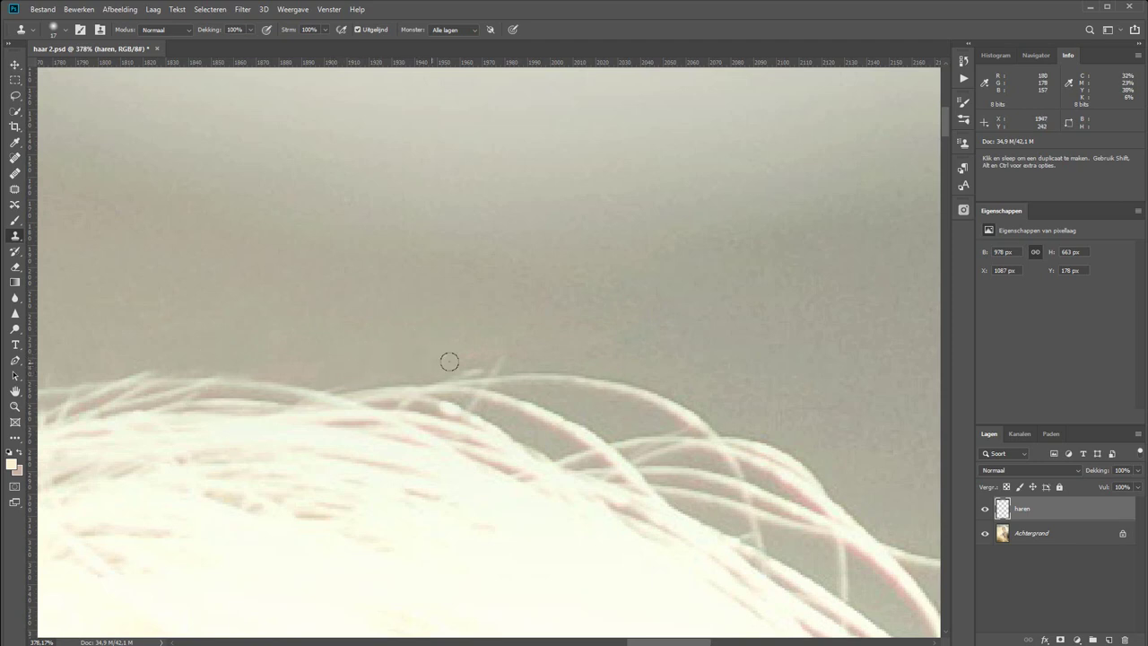
pyautogui.moveTo(520, 346); pyautogui.dragTo(222, 214)
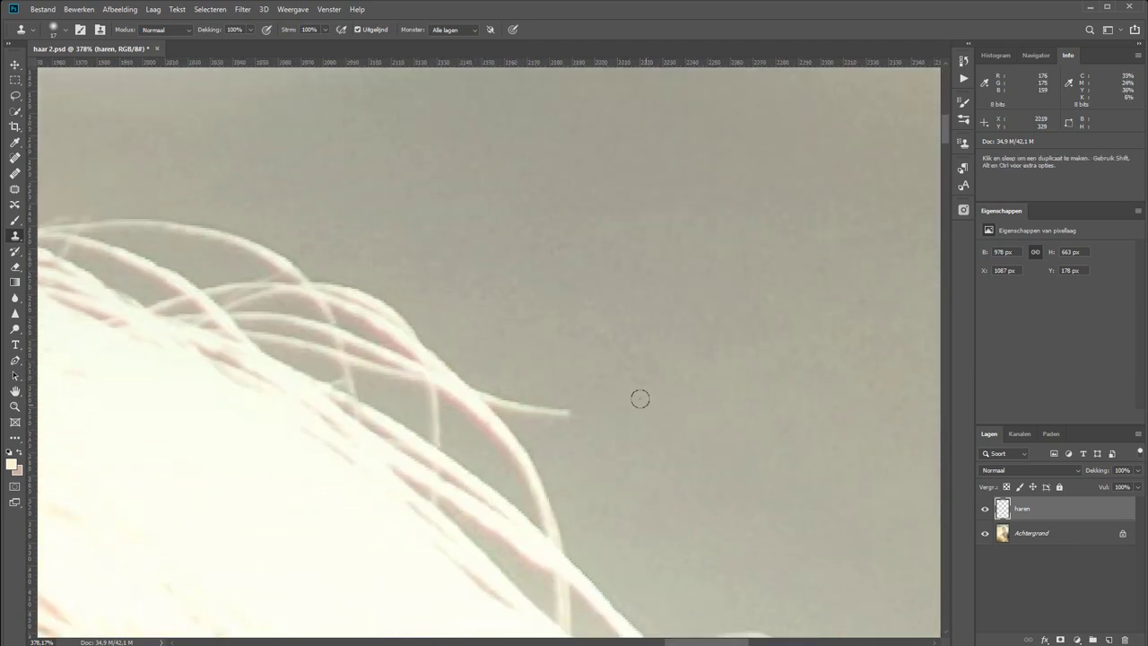
pyautogui.moveTo(581, 411); pyautogui.dragTo(494, 384)
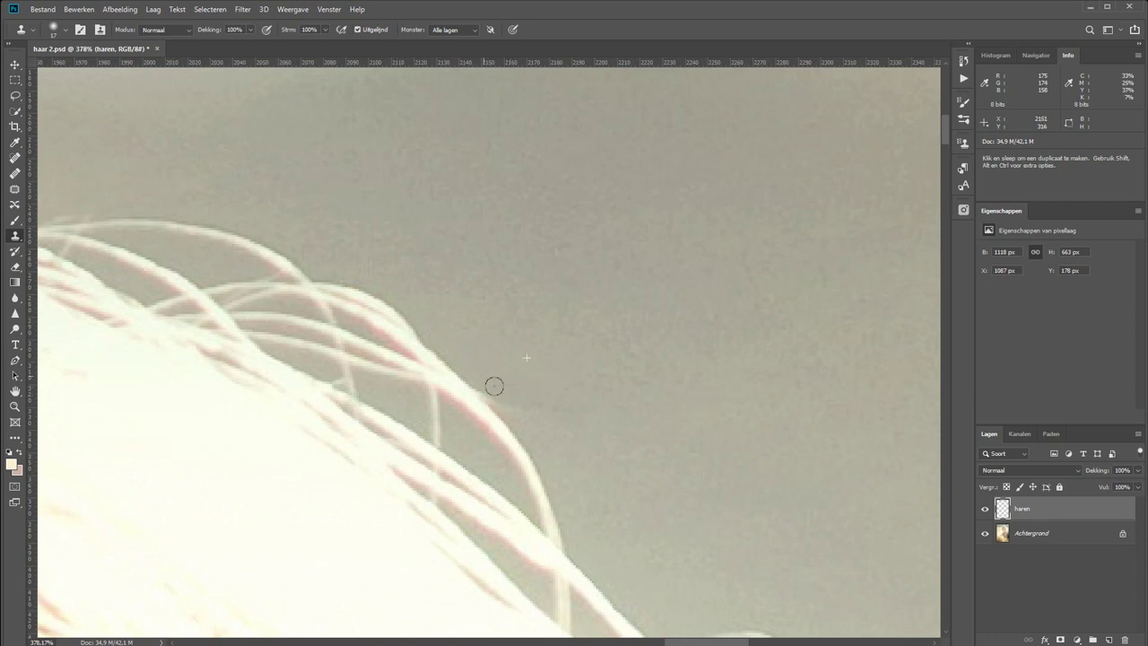
pyautogui.moveTo(566, 461)
pyautogui.mouseDown()
pyautogui.moveTo(164, 172)
pyautogui.moveTo(68, 330)
pyautogui.moveTo(341, 295)
pyautogui.moveTo(256, 271)
pyautogui.moveTo(245, 289)
pyautogui.mouseUp()
pyautogui.scroll(-1, 274, 334)
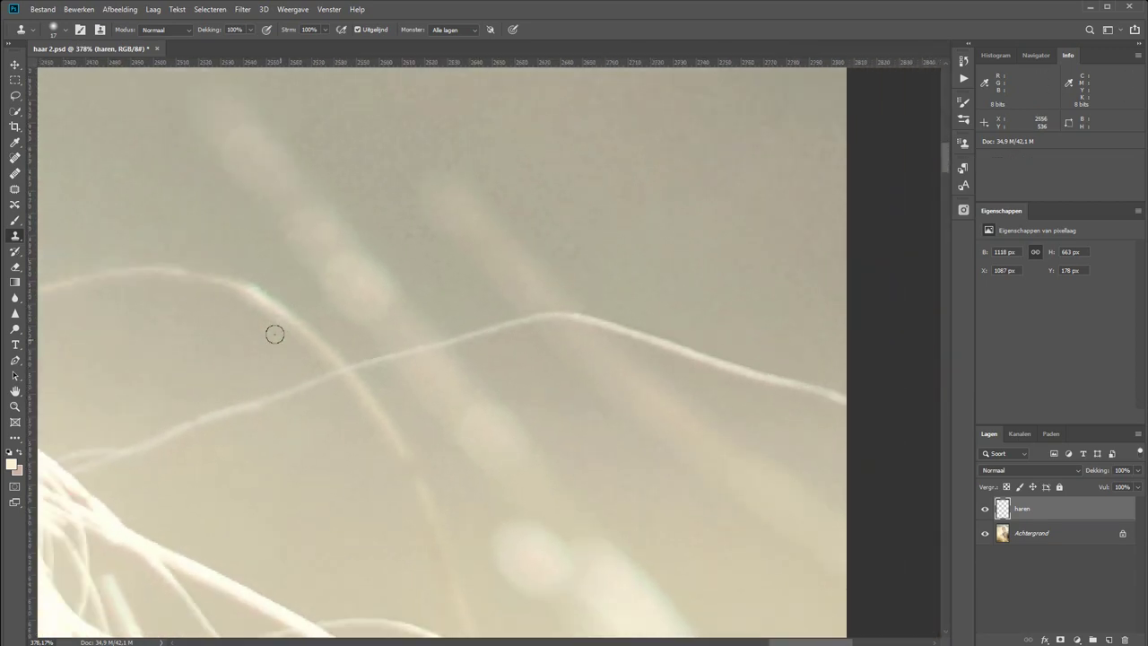
pyautogui.scroll(-1, 274, 334)
pyautogui.scroll(-1, 274, 334)
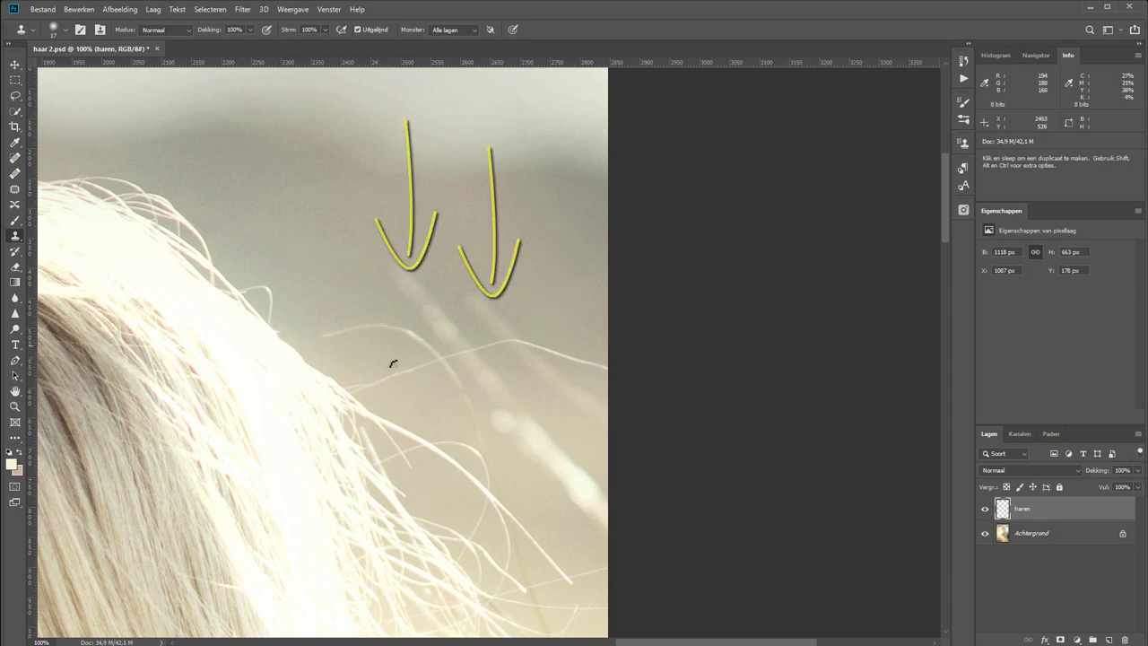
pyautogui.moveTo(422, 474)
pyautogui.mouseDown()
pyautogui.moveTo(328, 280)
pyautogui.moveTo(397, 487)
pyautogui.mouseUp()
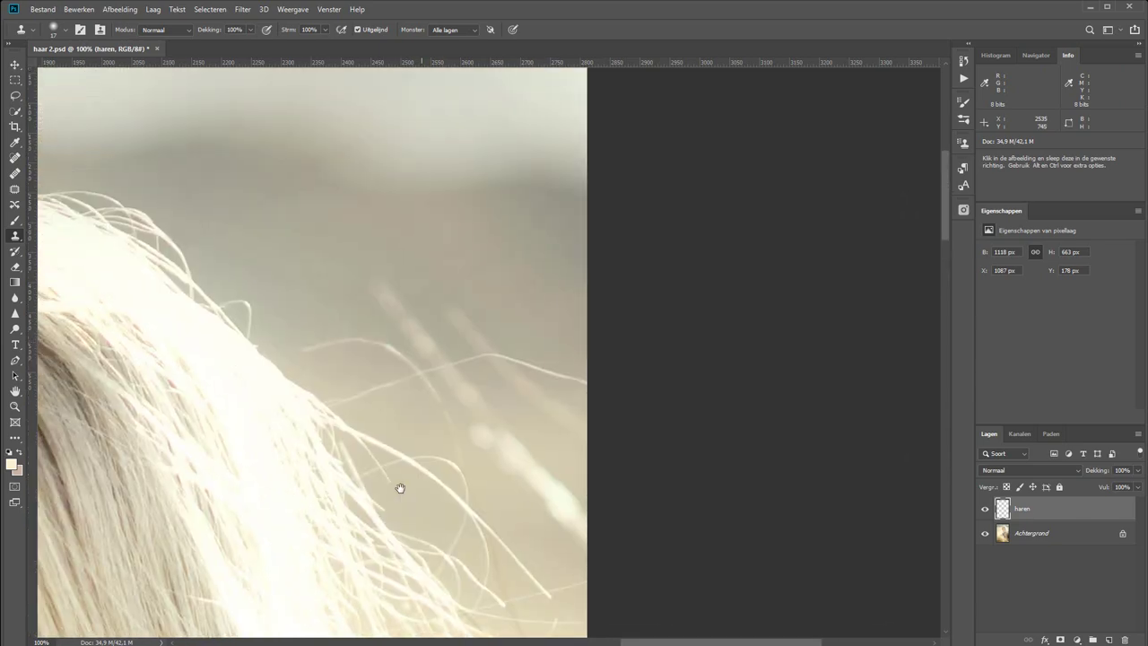
pyautogui.moveTo(398, 282); pyautogui.dragTo(682, 492)
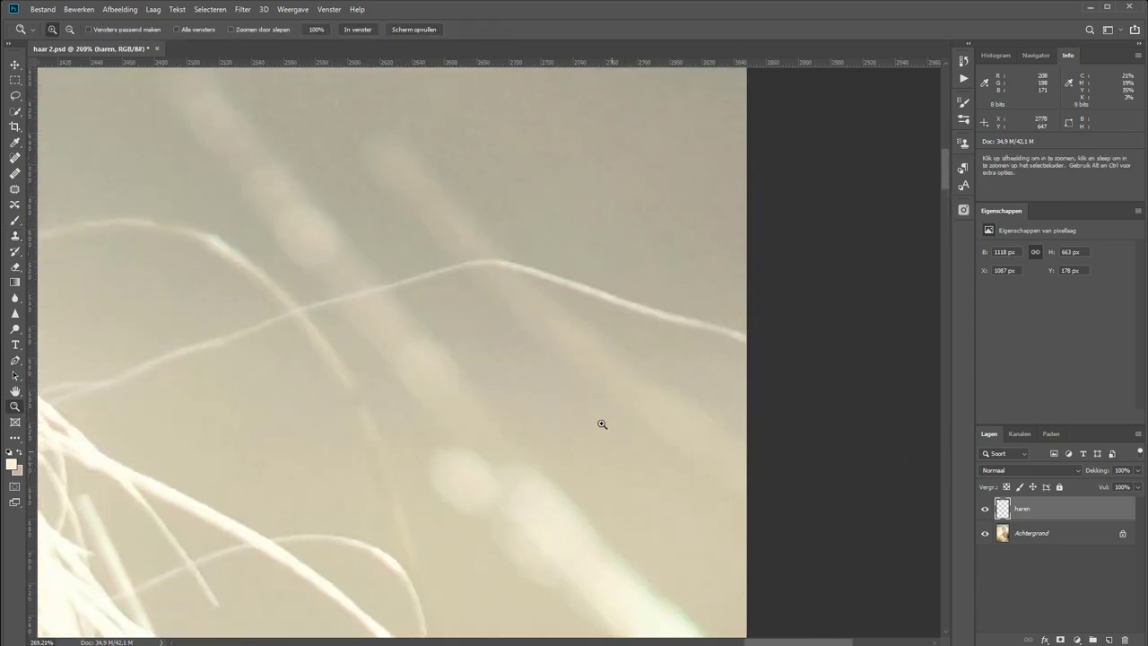
# - Adjust the Clone Stamp brush size and paint out the right end of the long strand
pyautogui.rightClick(647, 231)
pyautogui.press('Return')
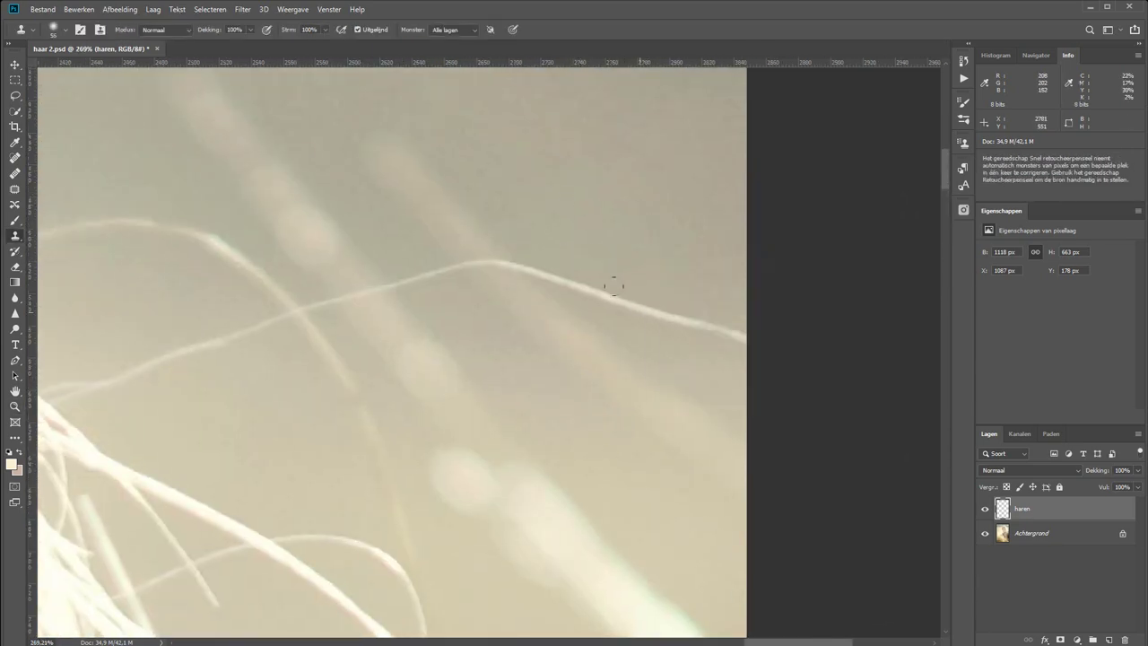
pyautogui.moveTo(703, 339); pyautogui.dragTo(585, 287)
pyautogui.moveTo(745, 381); pyautogui.dragTo(691, 319)
pyautogui.moveTo(612, 298); pyautogui.dragTo(580, 285)
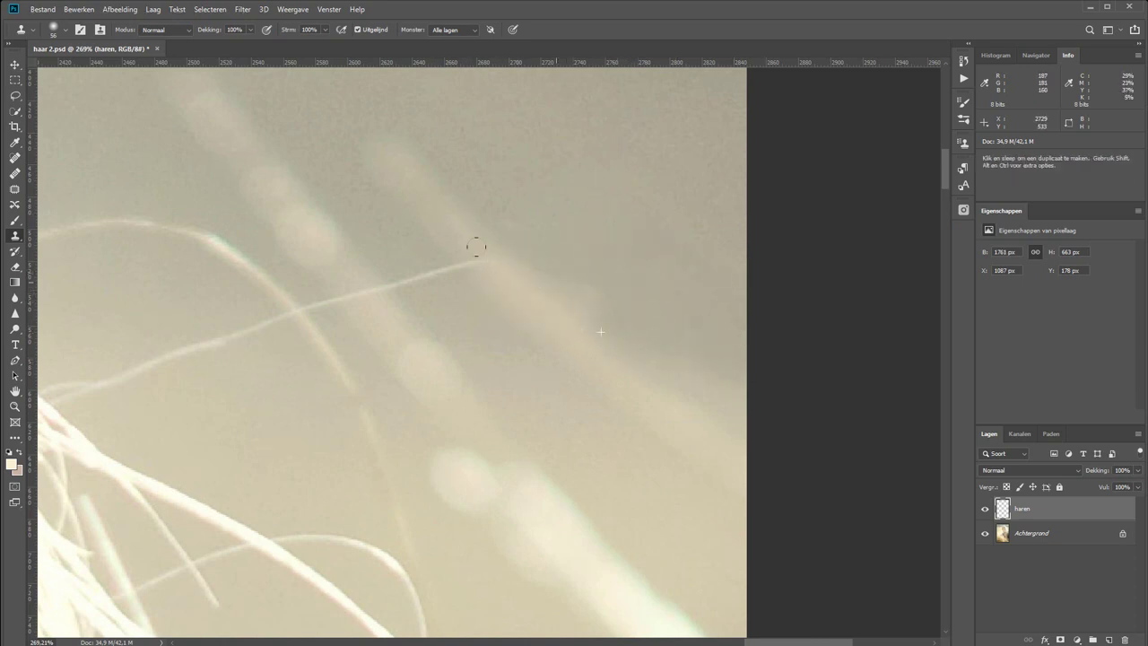
# - Clone away the long strand's middle section and its remaining left end
pyautogui.moveTo(474, 246); pyautogui.dragTo(423, 258)
pyautogui.moveTo(381, 292); pyautogui.dragTo(334, 303)
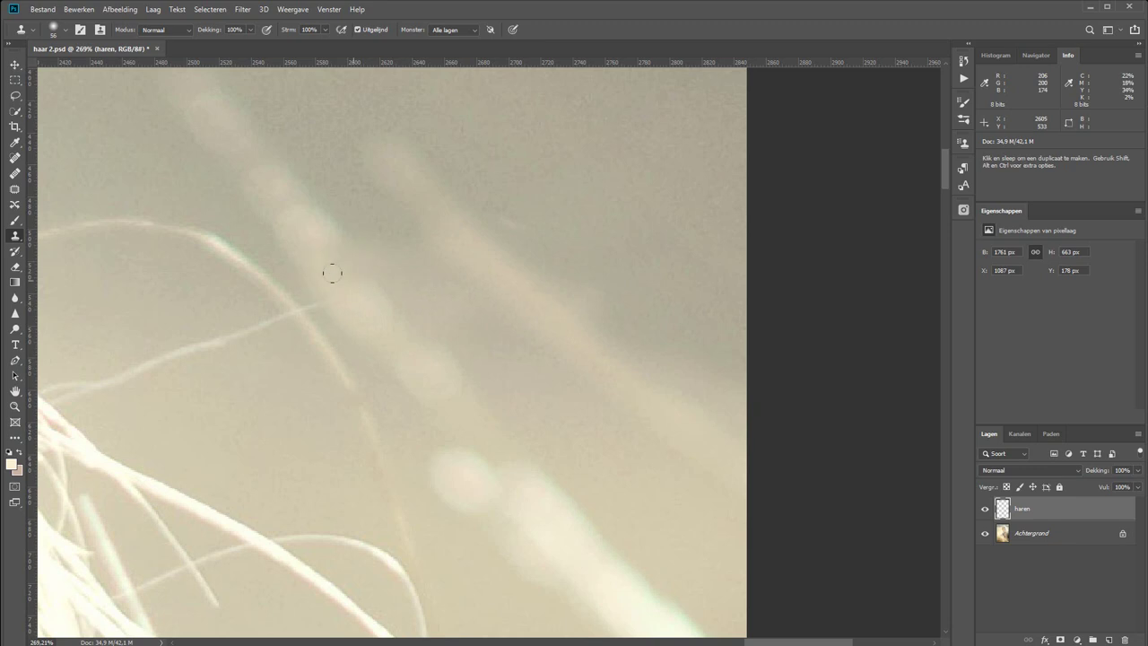
pyautogui.hscroll(-5, 386, 296)
pyautogui.moveTo(391, 272); pyautogui.dragTo(308, 289)
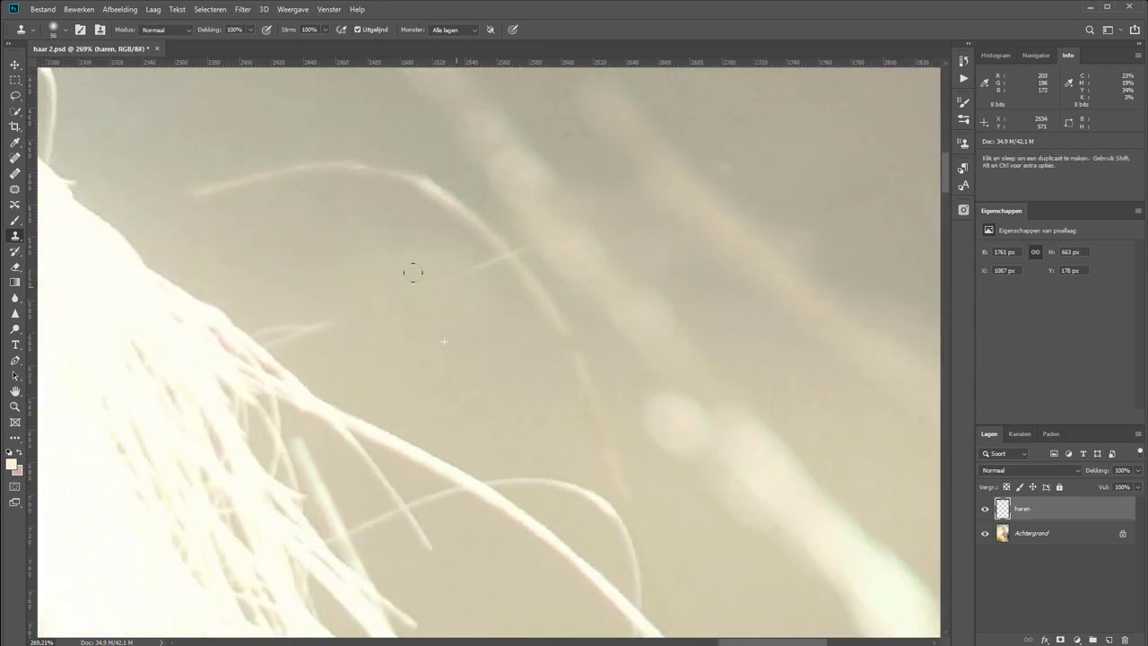
pyautogui.moveTo(409, 269); pyautogui.dragTo(289, 295)
# - Sample a clean background patch and clone away the thin diagonal crossing strand
pyautogui.hscroll(5, 656, 243)
pyautogui.scroll(2, 656, 243)
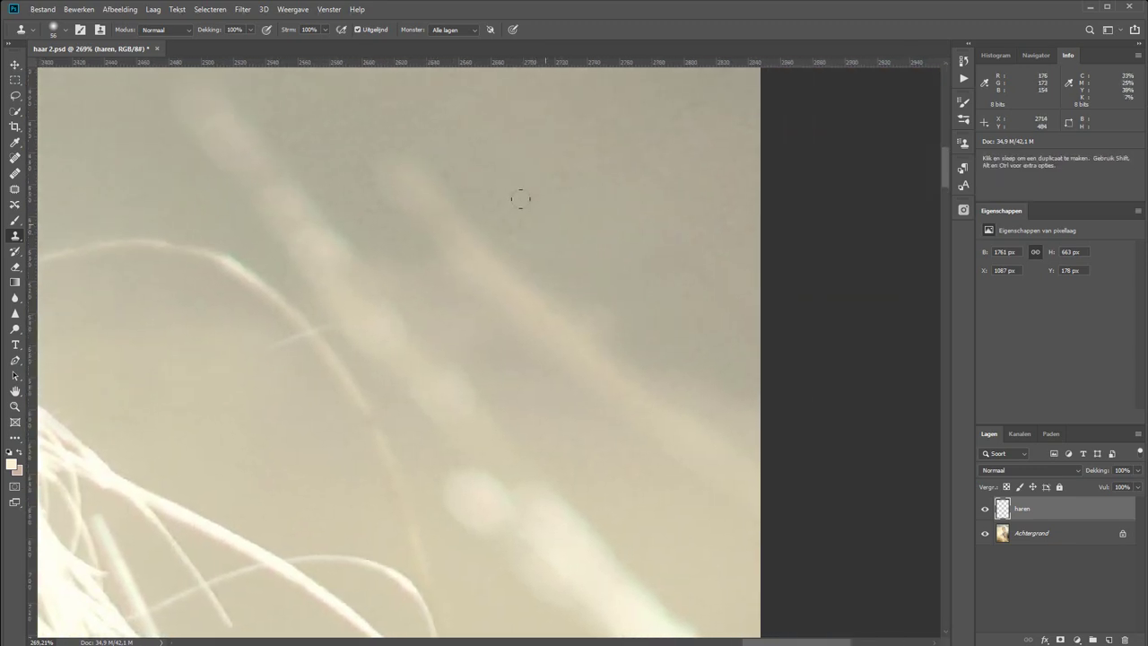
pyautogui.scroll(5, 216, 270)
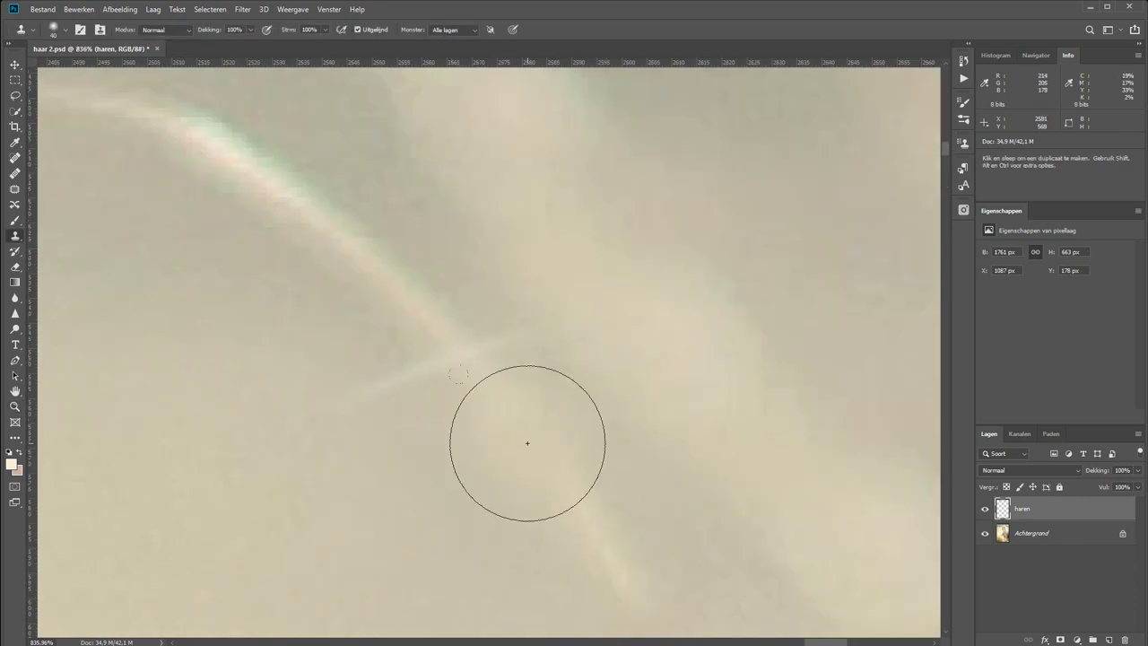
pyautogui.keyDown('alt'); pyautogui.click(389, 297); pyautogui.keyUp('alt')
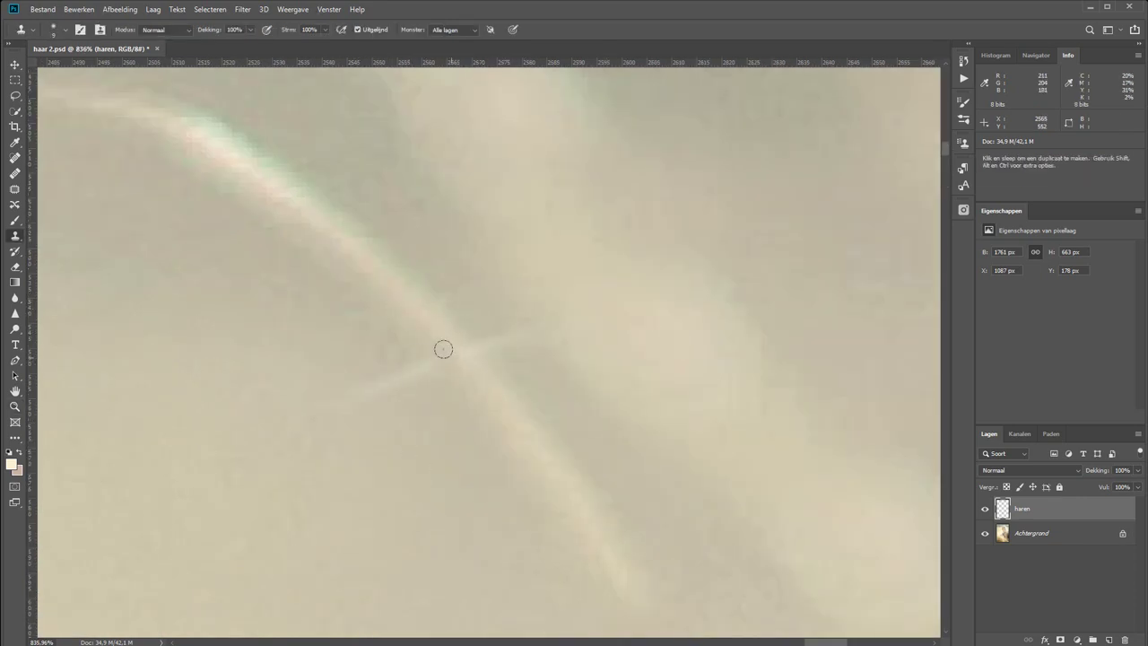
pyautogui.moveTo(434, 348); pyautogui.dragTo(359, 381)
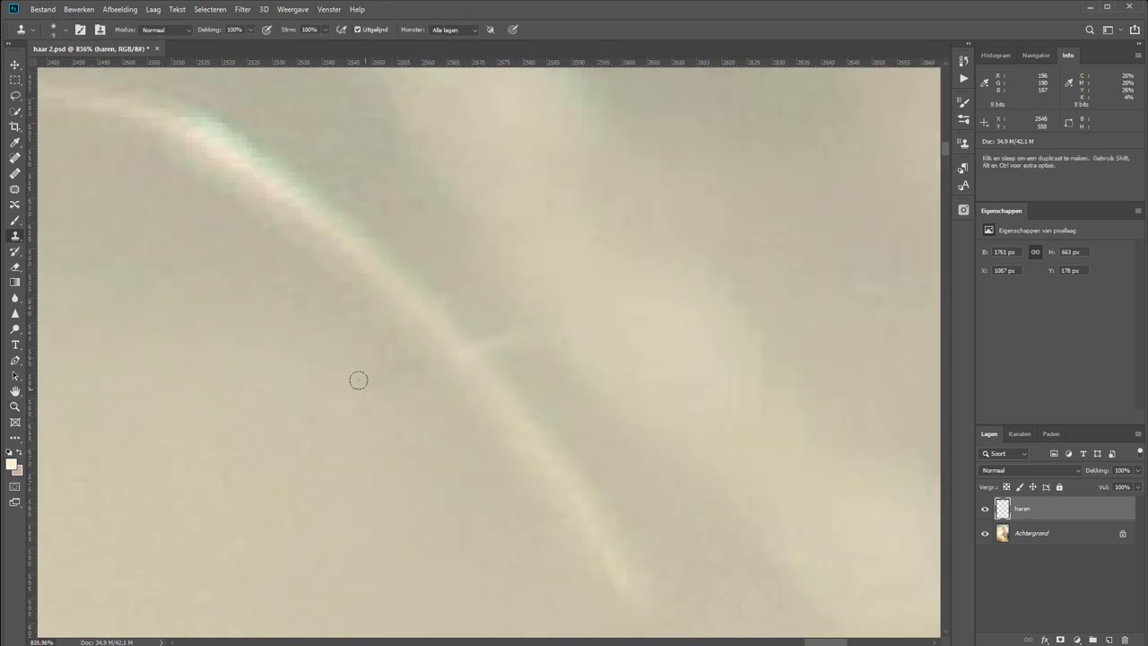
# - Clone out the faint short strand crossing the long curved flyaway beside the crown
pyautogui.keyDown('alt'); pyautogui.click(548, 385); pyautogui.keyUp('alt')
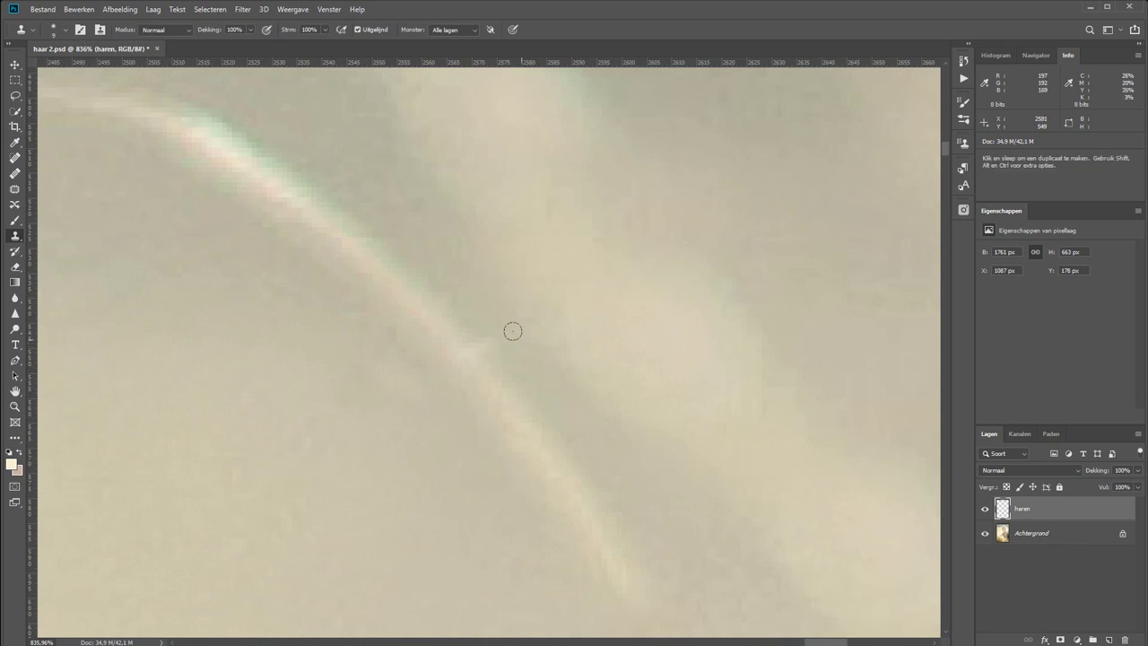
pyautogui.keyDown('alt'); pyautogui.click(403, 473); pyautogui.keyUp('alt')
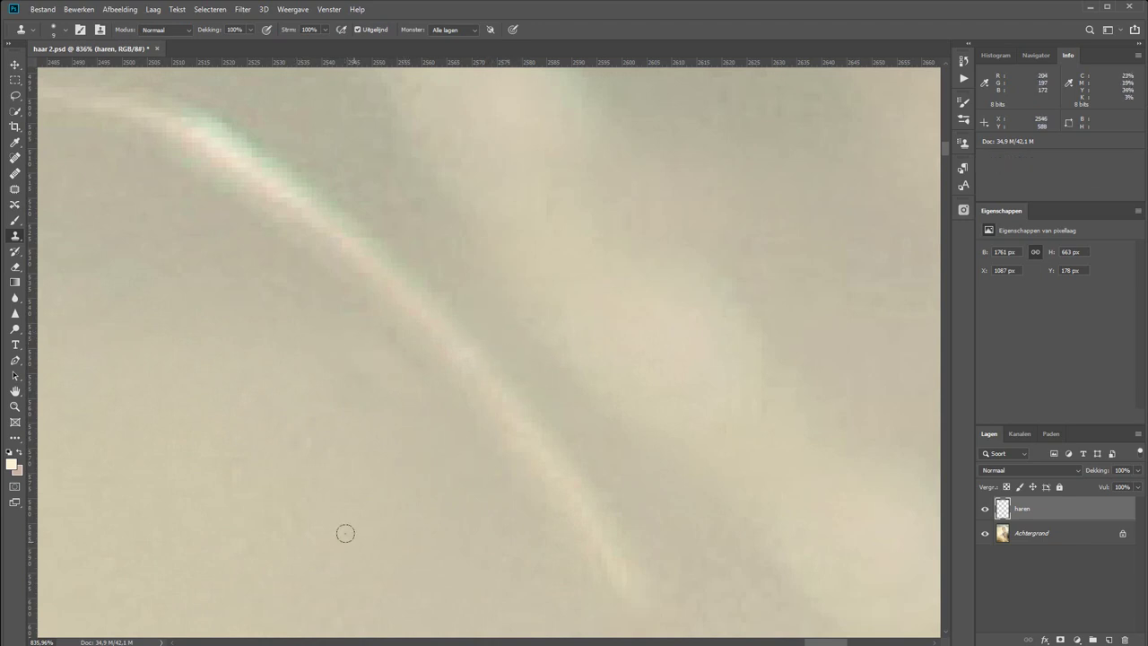
pyautogui.scroll(-2, 345, 533)
pyautogui.scroll(-2, 345, 533)
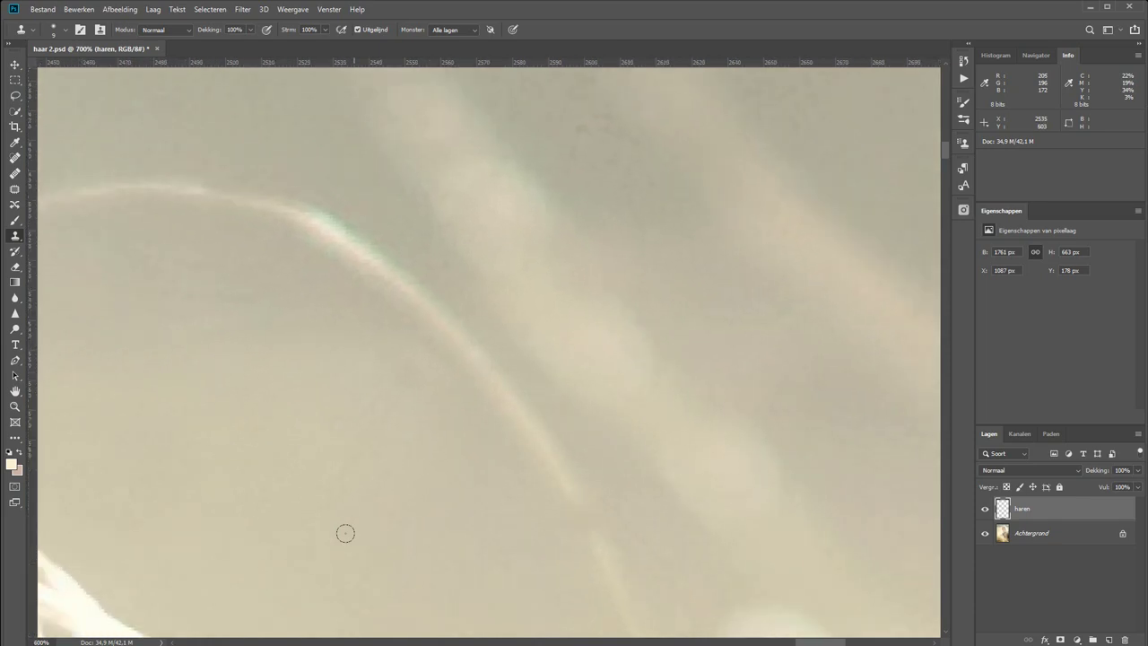
pyautogui.scroll(-2, 345, 532)
pyautogui.scroll(-1, 345, 533)
pyautogui.scroll(-1, 345, 533)
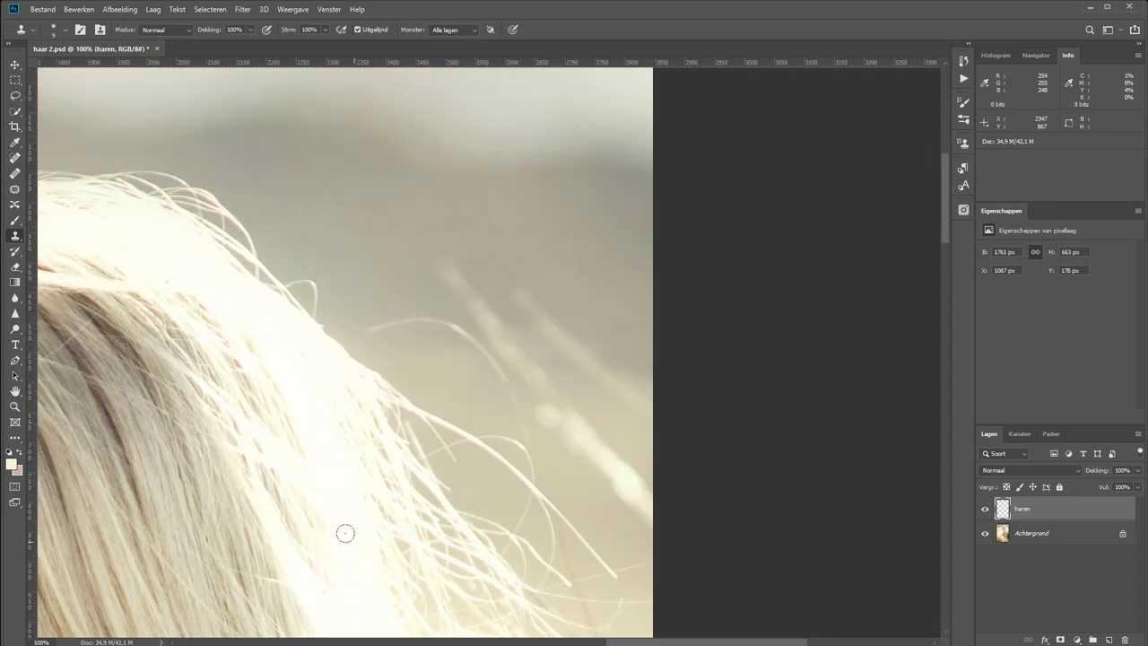
pyautogui.scroll(-2, 345, 532)
pyautogui.scroll(-2, 345, 532)
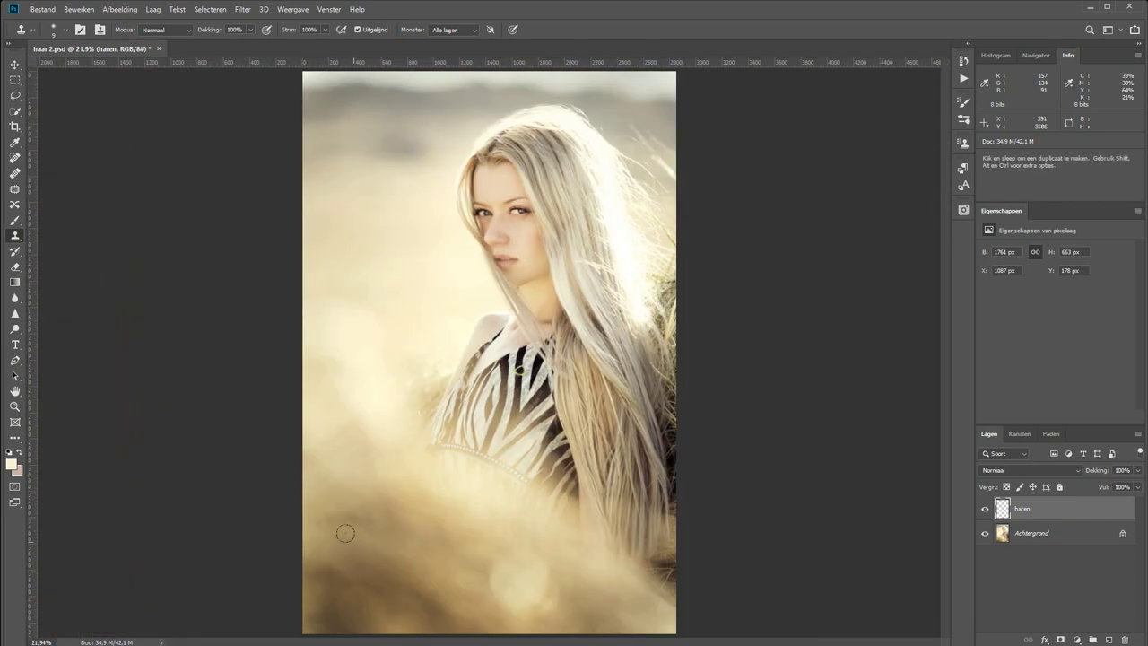
pyautogui.click(984, 509)
pyautogui.click(985, 509)
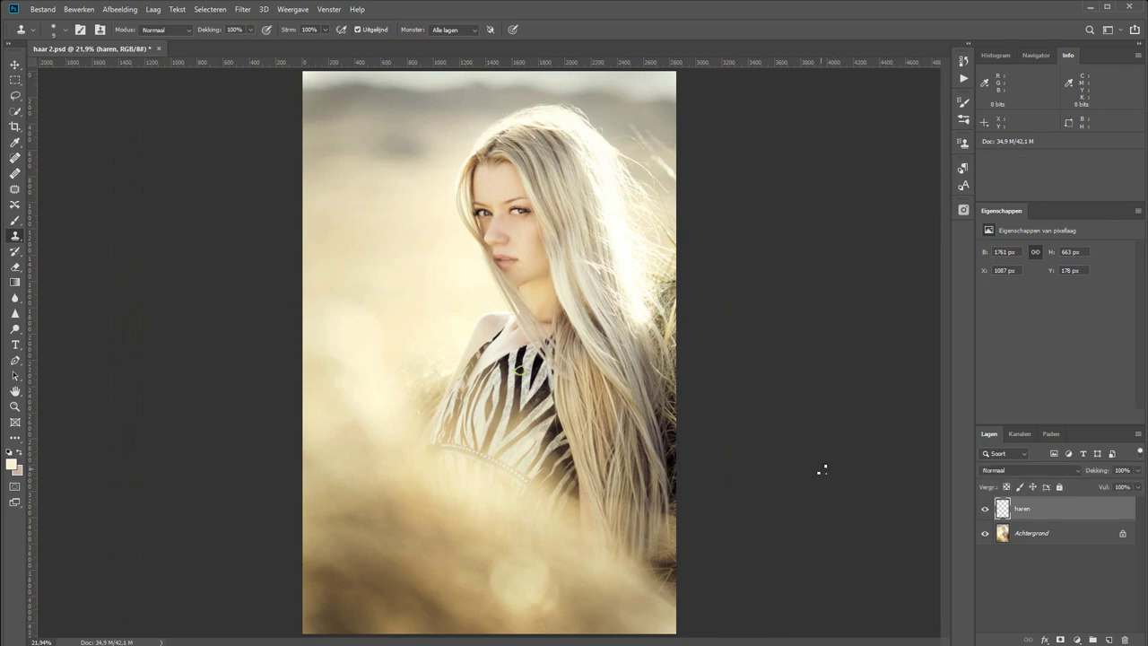
pyautogui.scroll(4, 628, 436)
pyautogui.moveTo(628, 436); pyautogui.dragTo(429, 628)
pyautogui.moveTo(448, 287)
pyautogui.mouseDown()
pyautogui.moveTo(469, 597)
pyautogui.moveTo(691, 627)
pyautogui.mouseUp()
pyautogui.moveTo(492, 465)
pyautogui.mouseDown()
pyautogui.moveTo(474, 572)
pyautogui.moveTo(442, 582)
pyautogui.mouseUp()
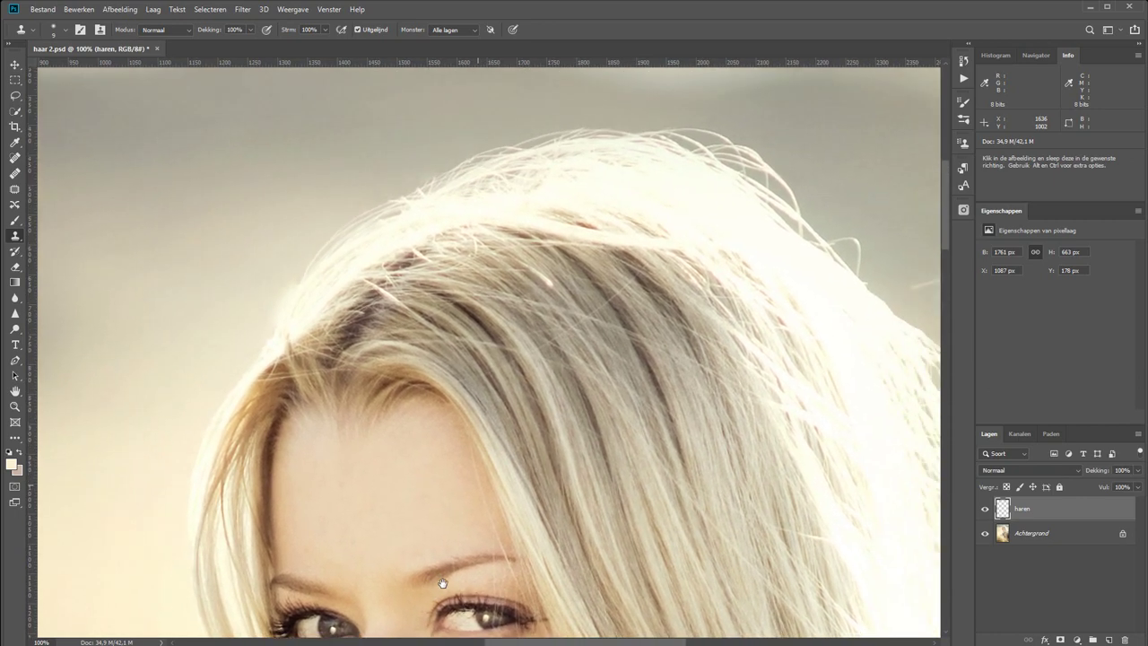
pyautogui.click(985, 510)
pyautogui.click(985, 510)
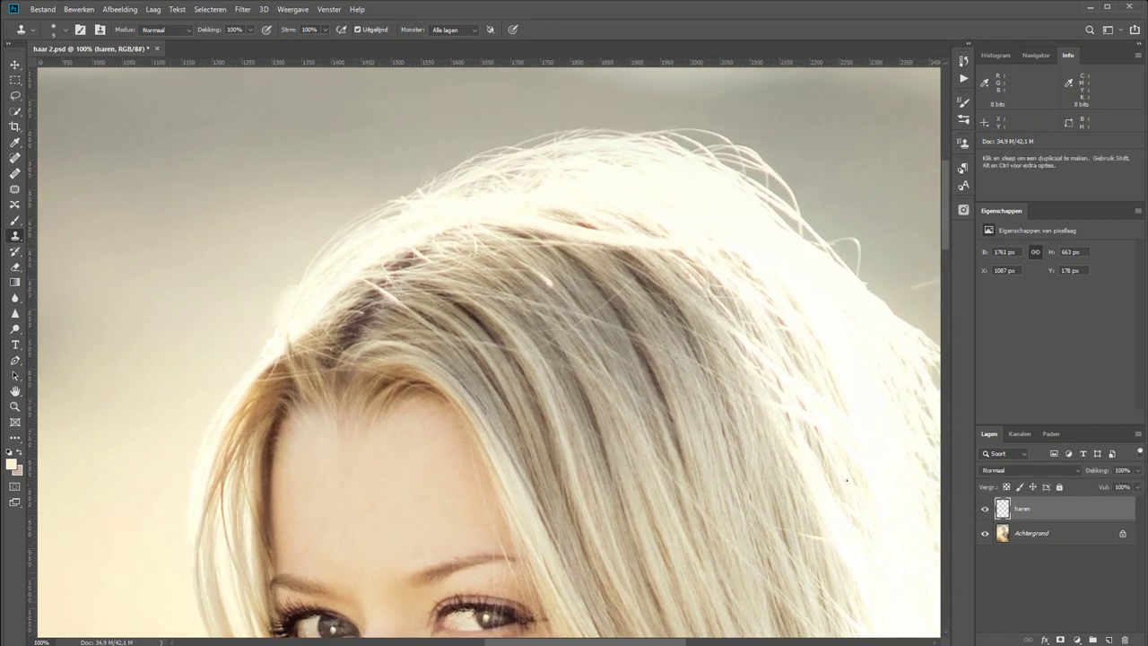
pyautogui.moveTo(728, 342); pyautogui.dragTo(333, 310)
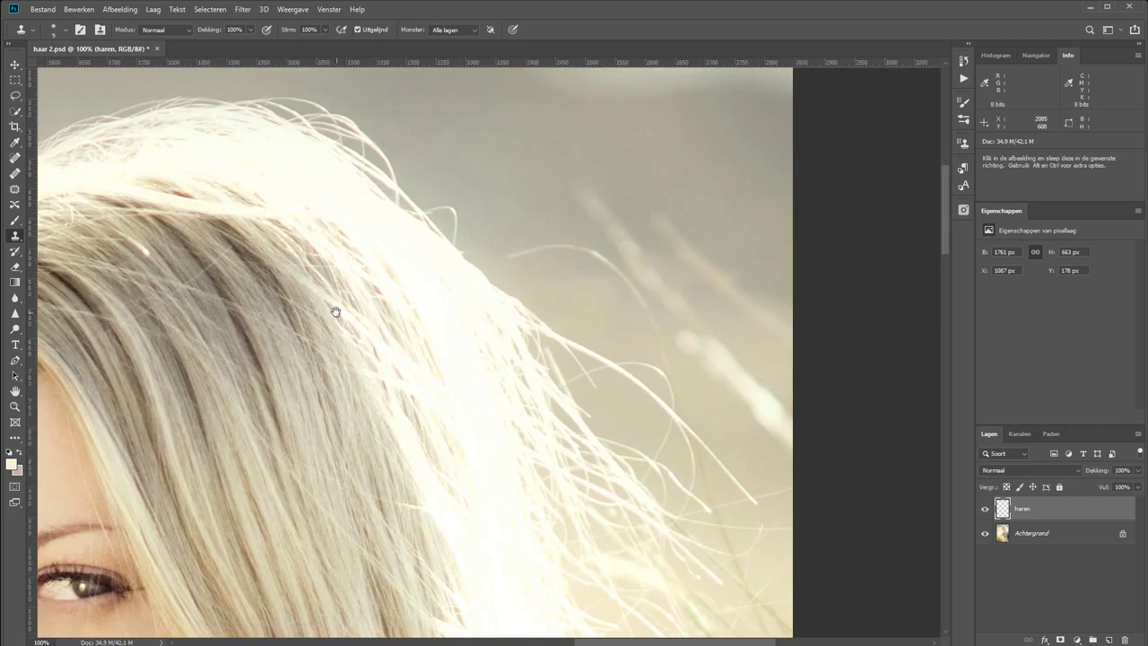
pyautogui.click(985, 510)
pyautogui.click(986, 509)
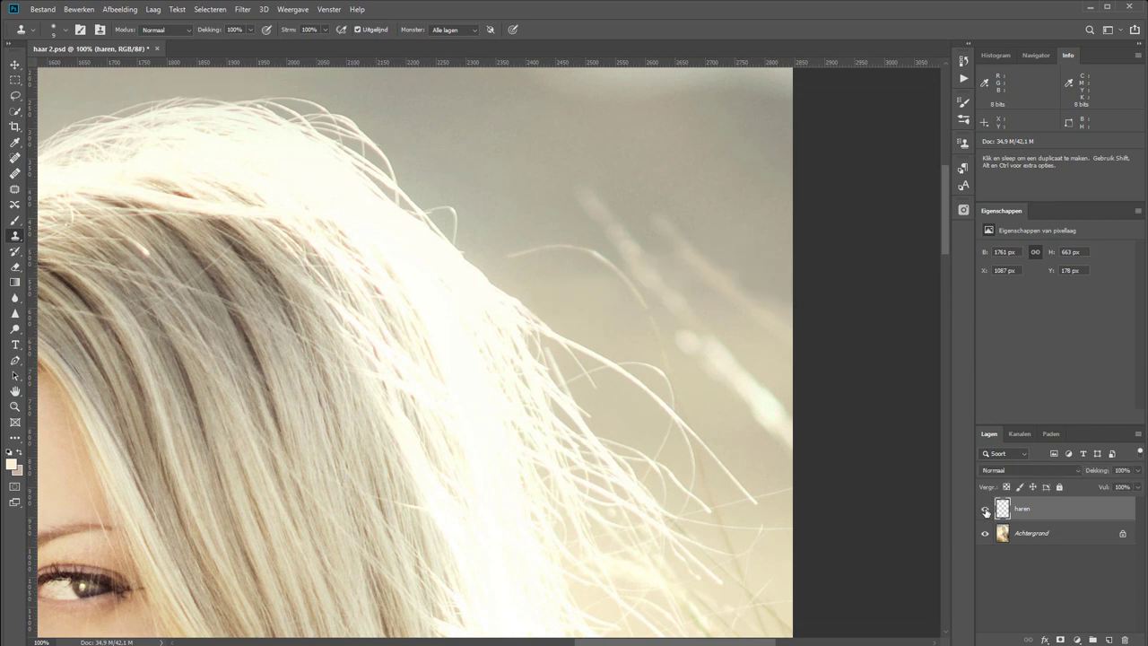
pyautogui.click(986, 510)
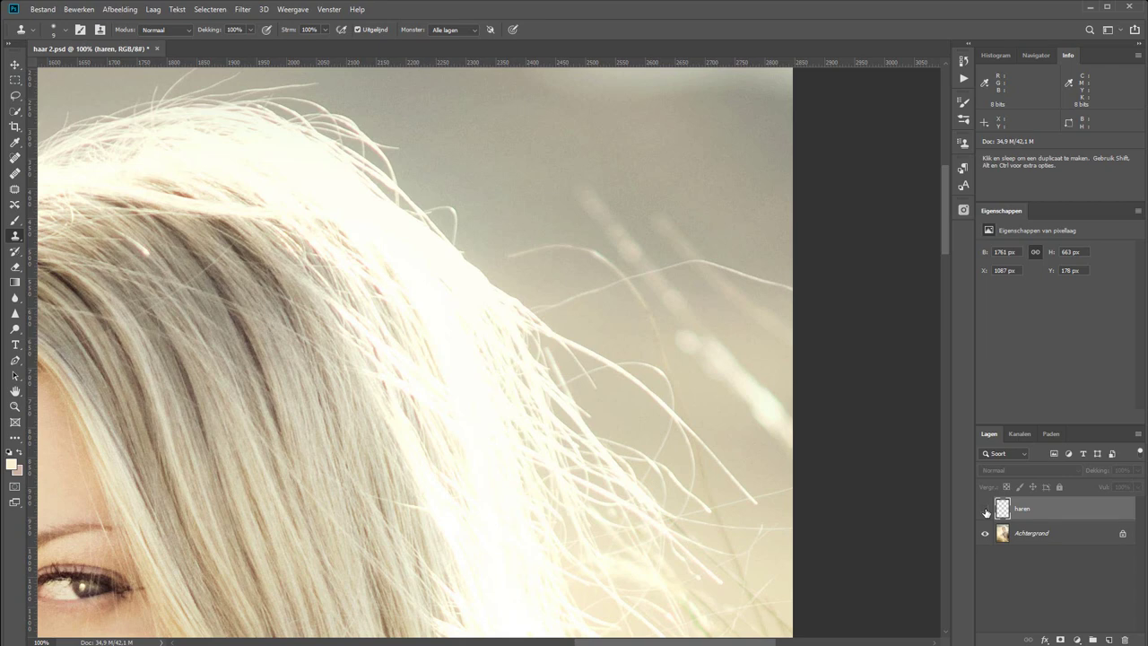
pyautogui.click(986, 510)
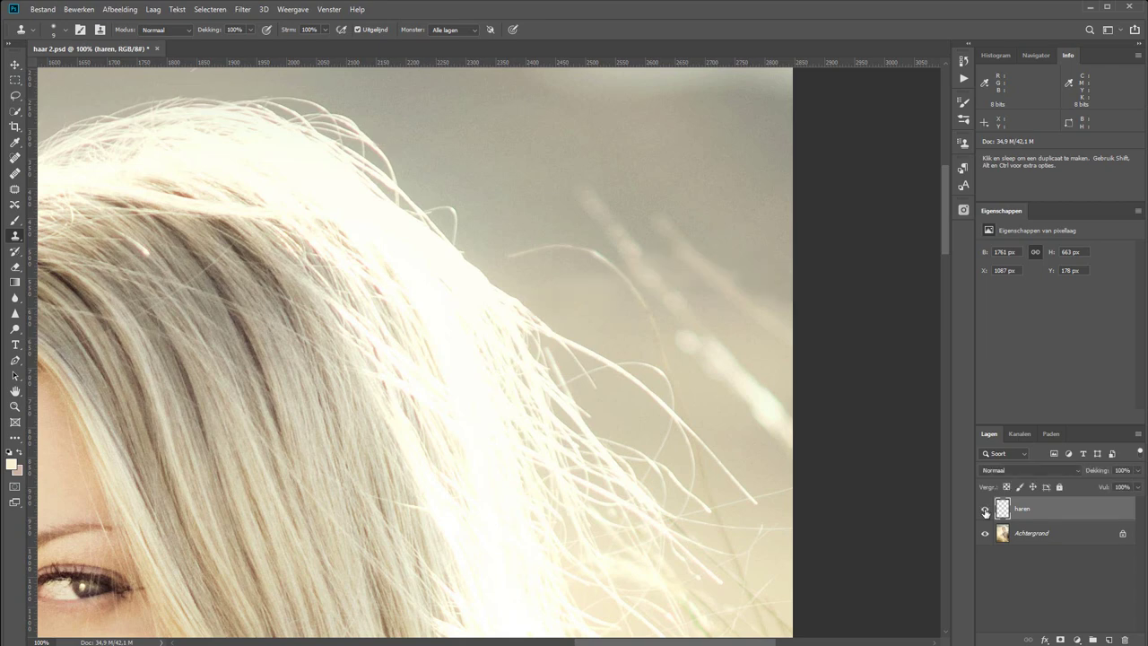
pyautogui.hotkey('ctrl', '0')
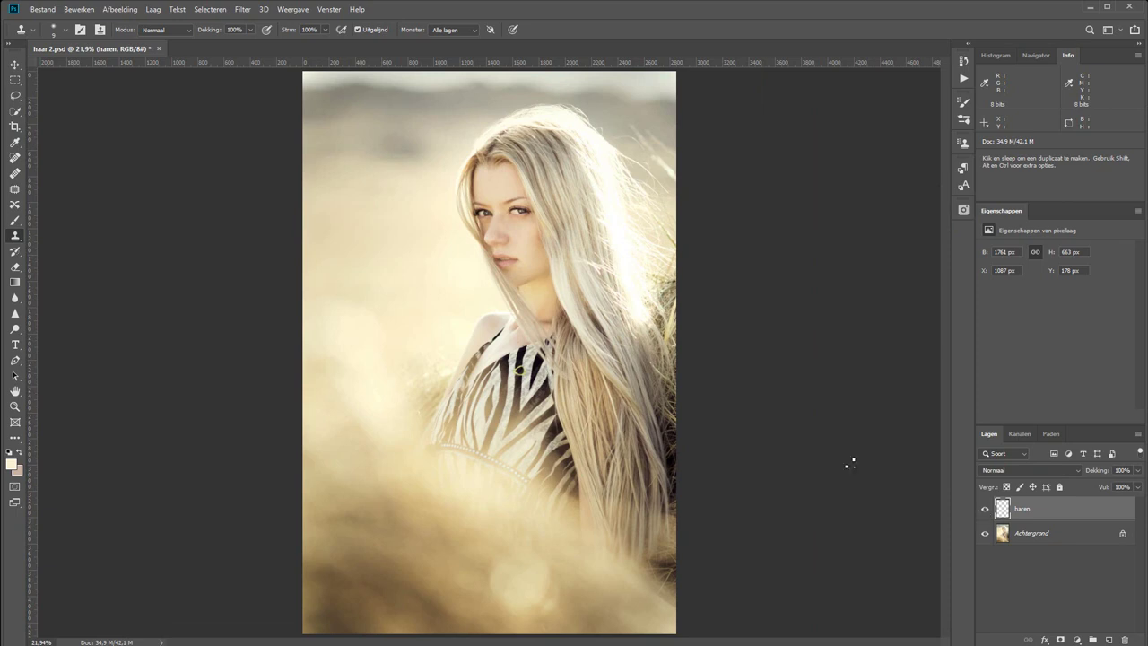
pyautogui.press('z')
pyautogui.moveTo(363, 359); pyautogui.dragTo(789, 90)
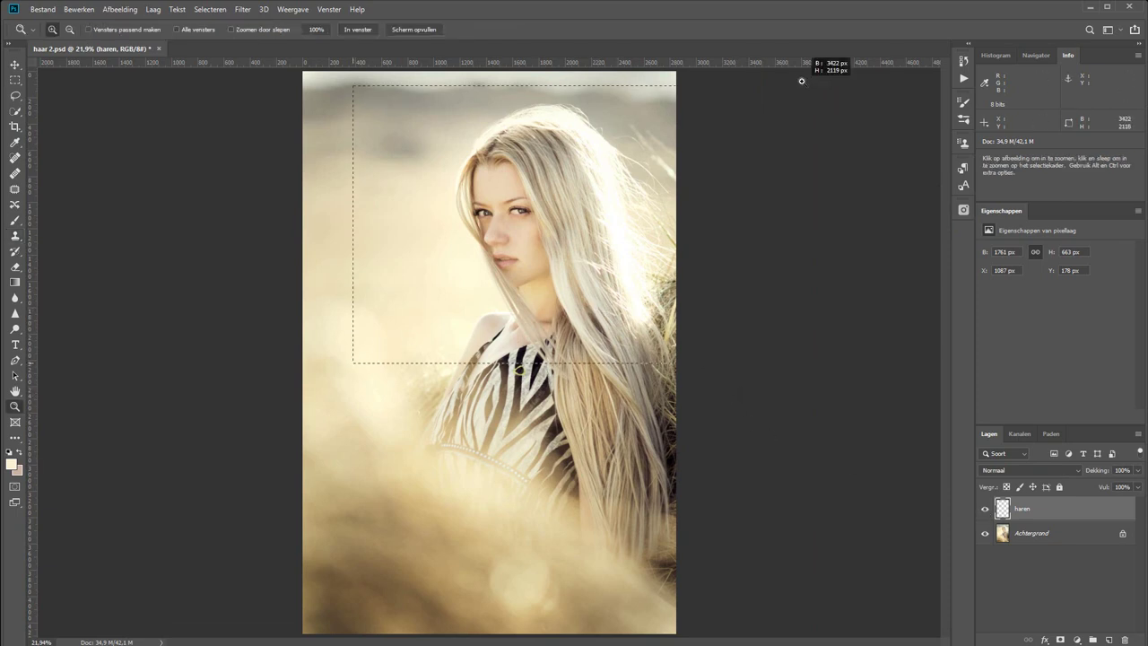